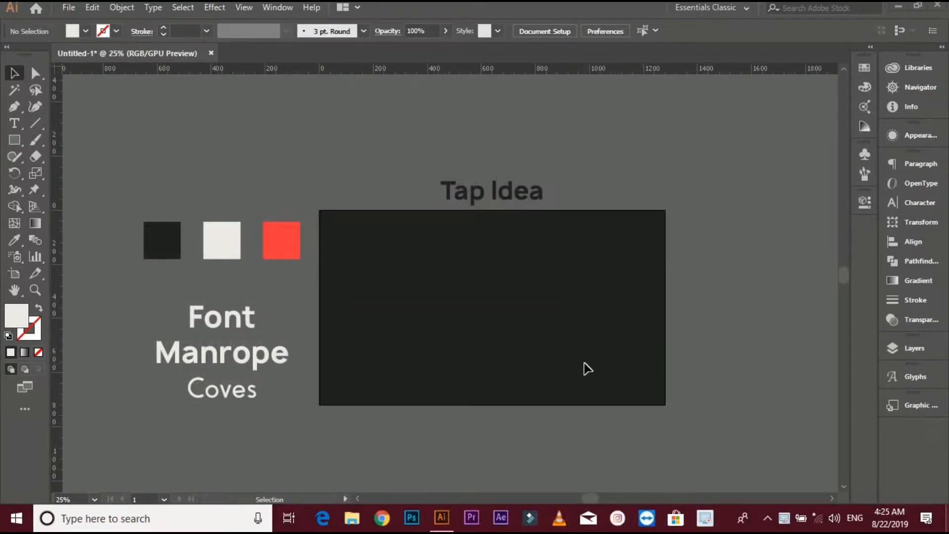
- Draw a light-filled circle about 330 px wide near the centre of the artboard with the Ellipse tool
scroll(587, 368, up, 1)
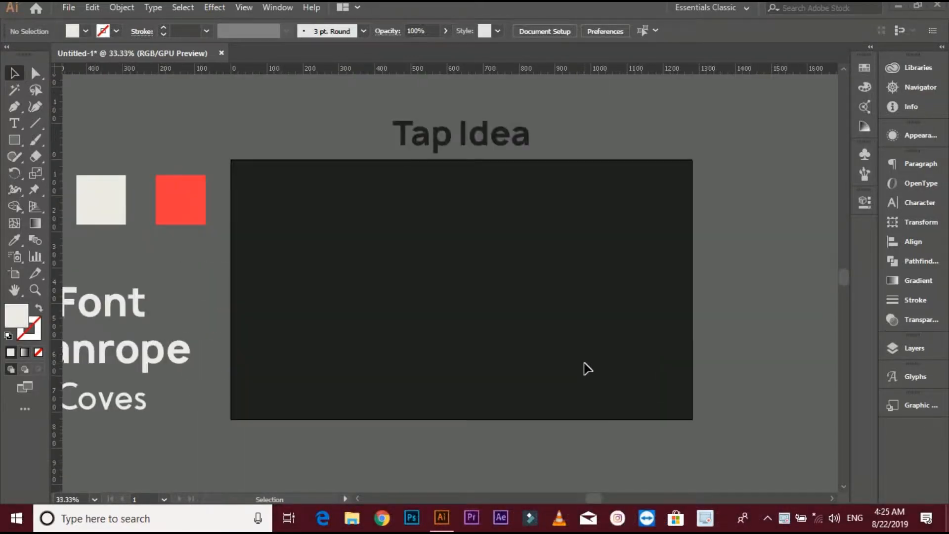
scroll(582, 324, up, 1)
key(space)
drag(476, 311, 531, 310)
drag(20, 143, 70, 173)
drag(438, 246, 507, 336)
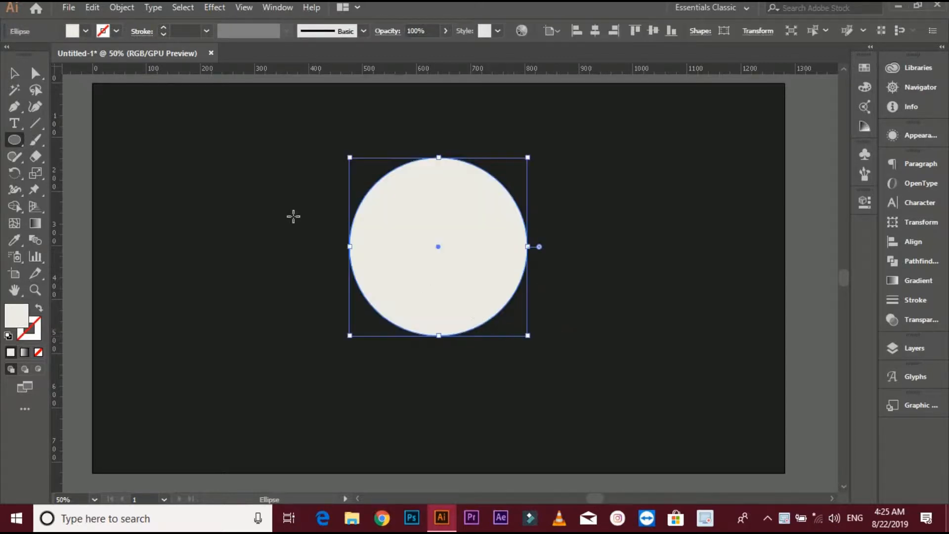
- Swap the circle's fill and stroke to leave only an outline, and set its stroke weight to 20 pt
click(39, 309)
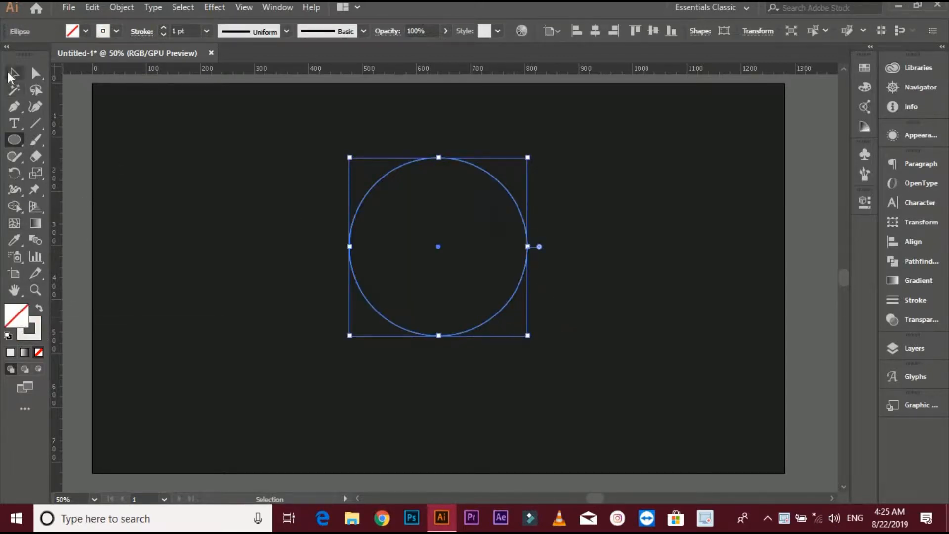
click(13, 74)
click(206, 31)
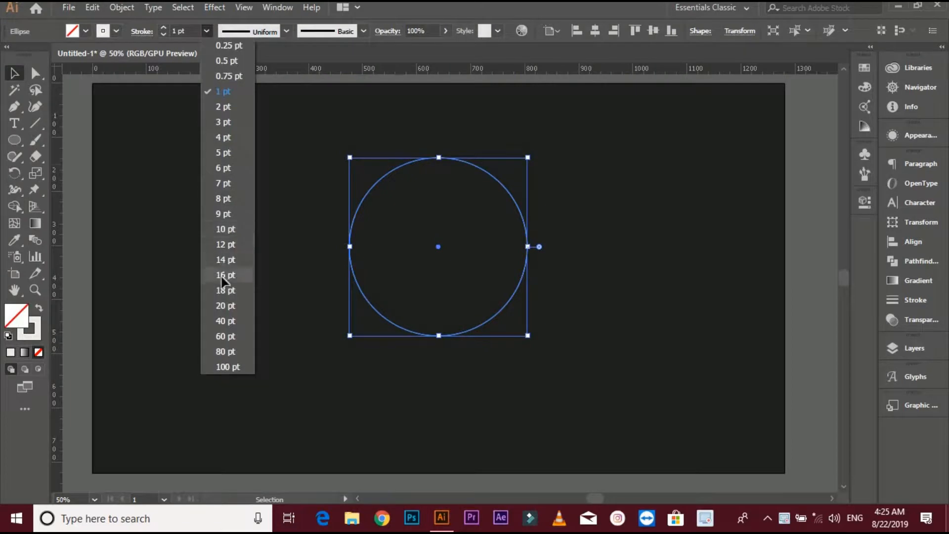
click(223, 276)
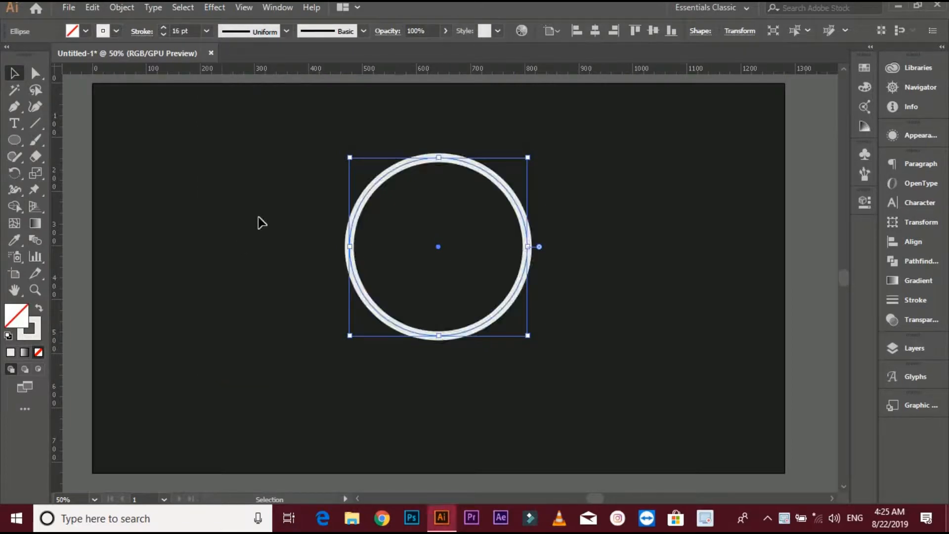
click(206, 31)
click(241, 304)
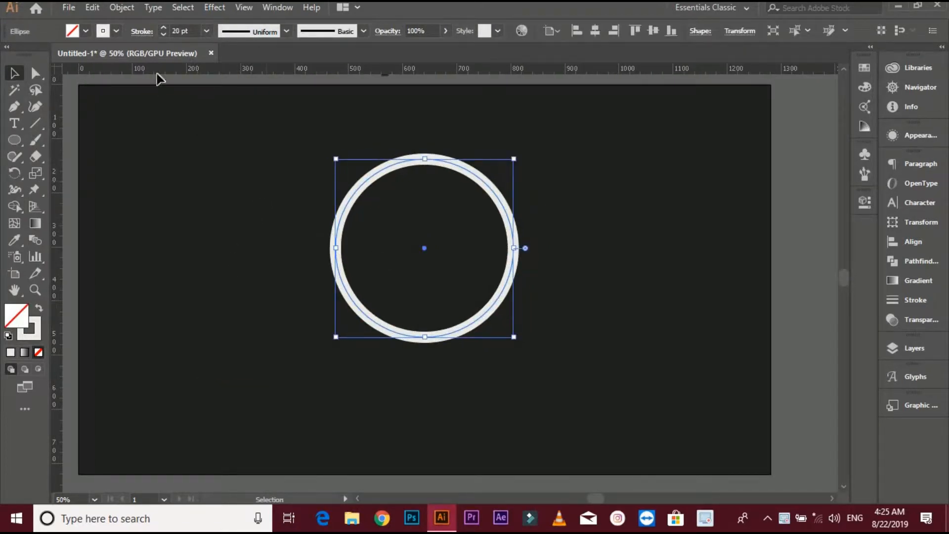
click(121, 119)
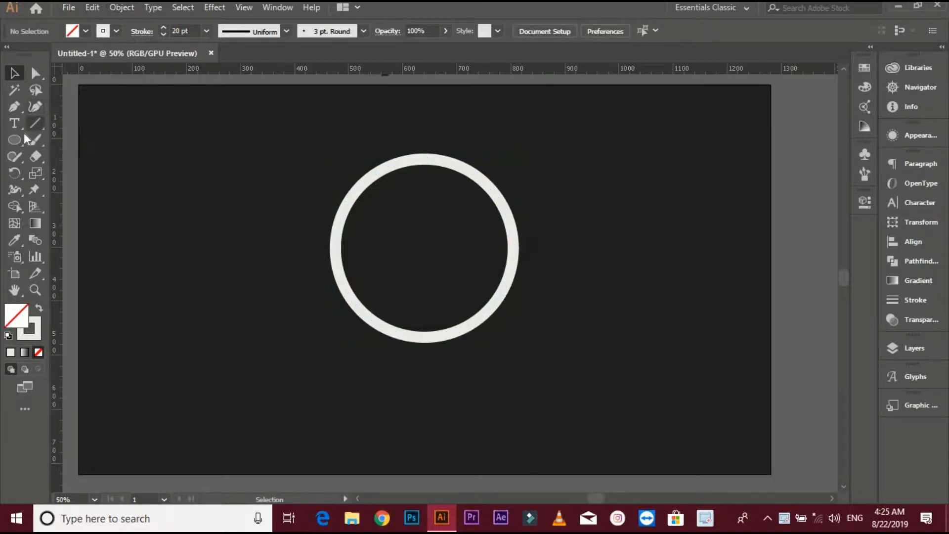
- Draw an outlined rectangle about 130 by 180 px over the circle's lower edge and centre it horizontally on the circle
drag(16, 140, 76, 141)
drag(397, 285, 468, 382)
click(12, 74)
drag(199, 209, 519, 398)
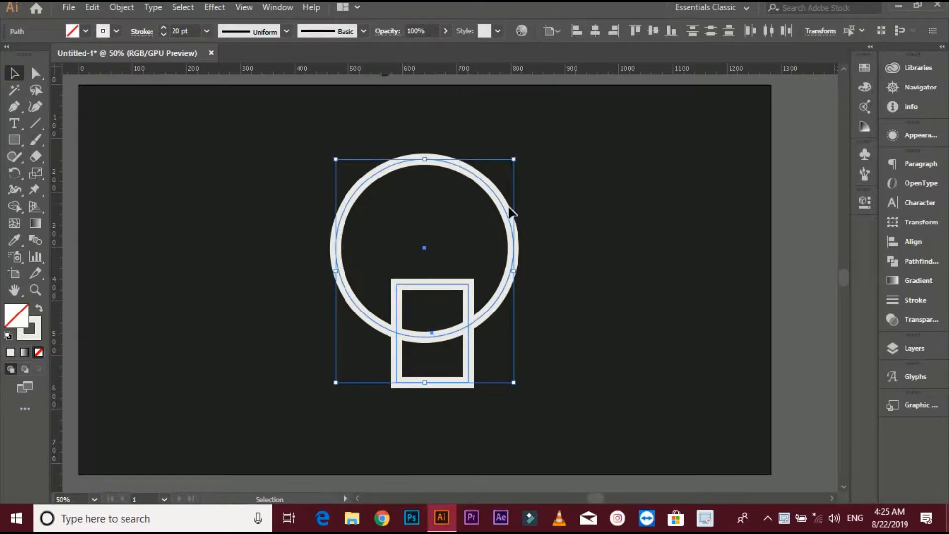
click(508, 189)
click(595, 30)
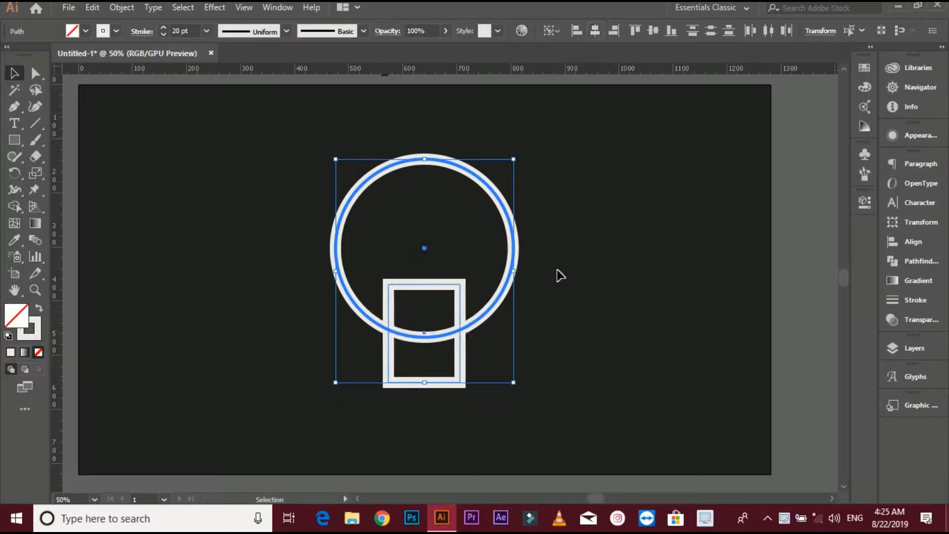
- Merge the circle and rectangle into a single bulb outline with the Shape Builder tool
click(11, 208)
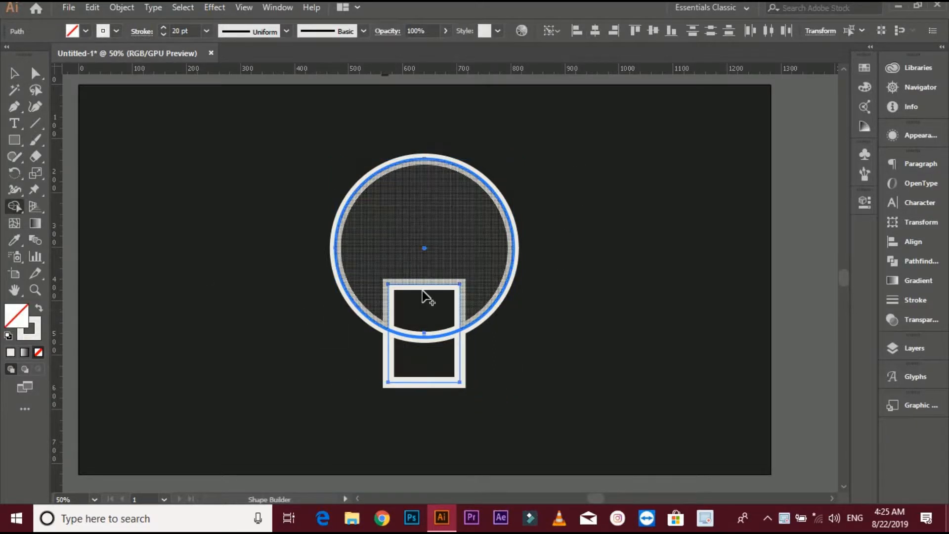
drag(425, 296, 423, 361)
click(13, 80)
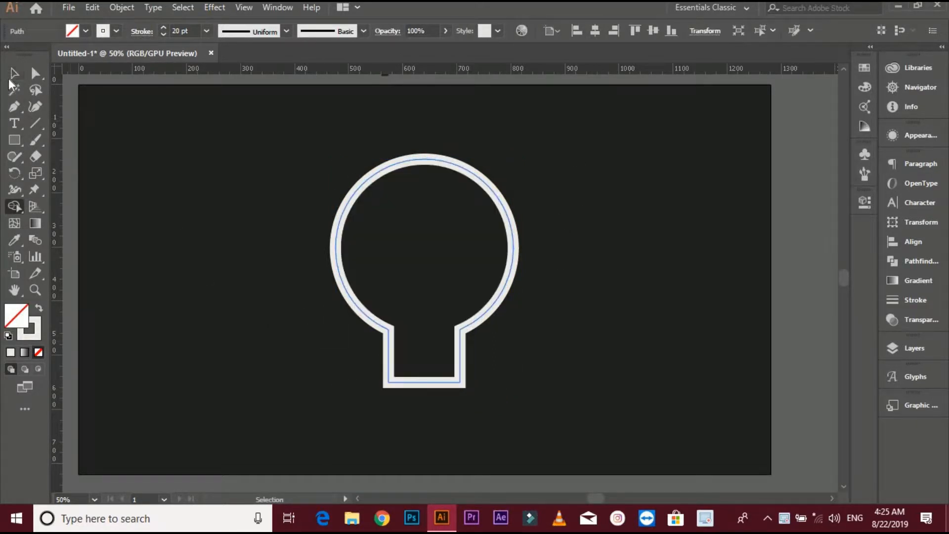
click(190, 234)
drag(221, 266, 198, 265)
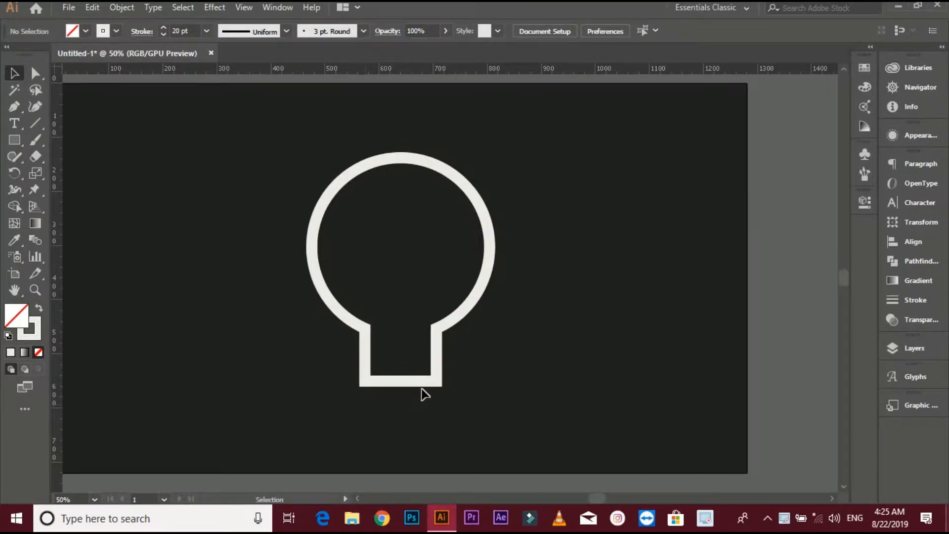
- Shorten the bulb's neck slightly by nudging its two bottom anchor points upward
click(415, 384)
click(186, 314)
click(35, 73)
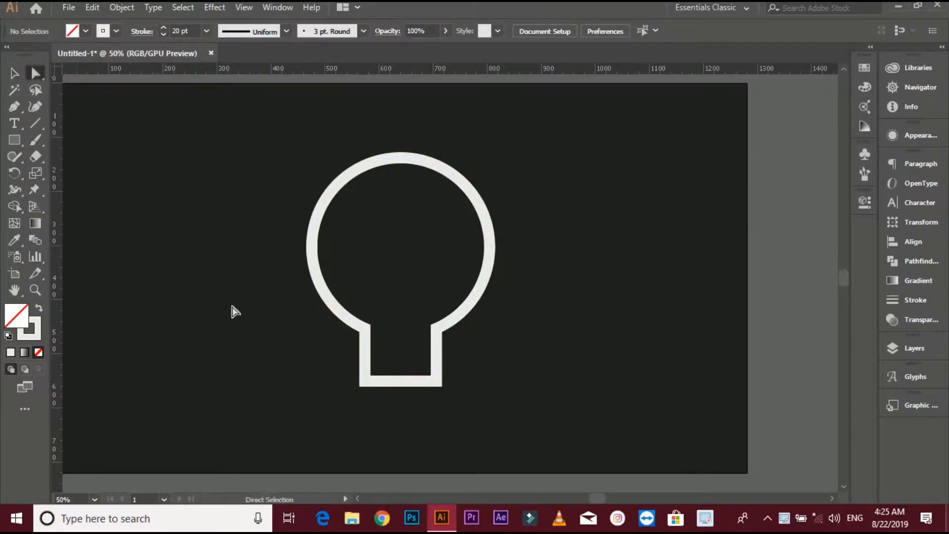
drag(444, 419, 489, 416)
key(Up)
key(Up)
key(Up)
key(Up)
key(Up)
key(Up)
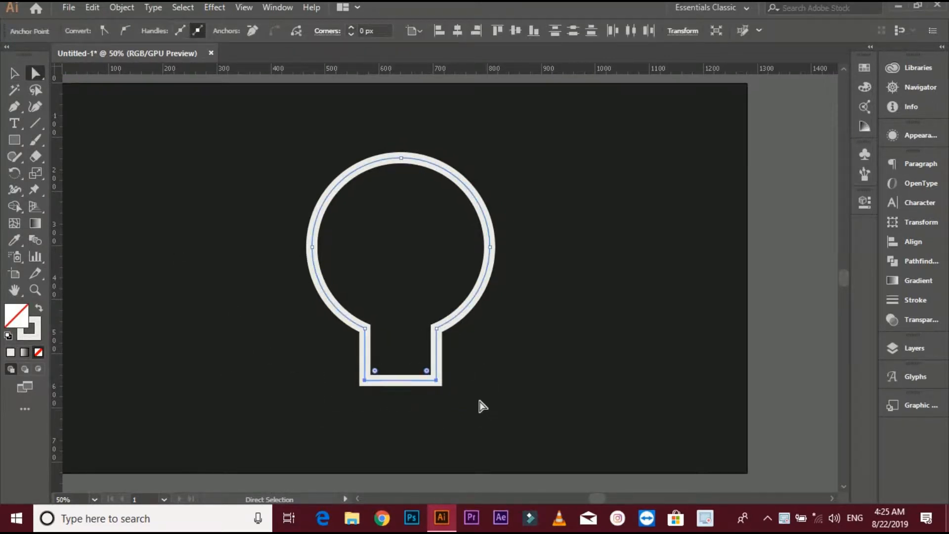
key(Up)
key(Up)
key(Up)
key(Up)
key(Up)
key(Up)
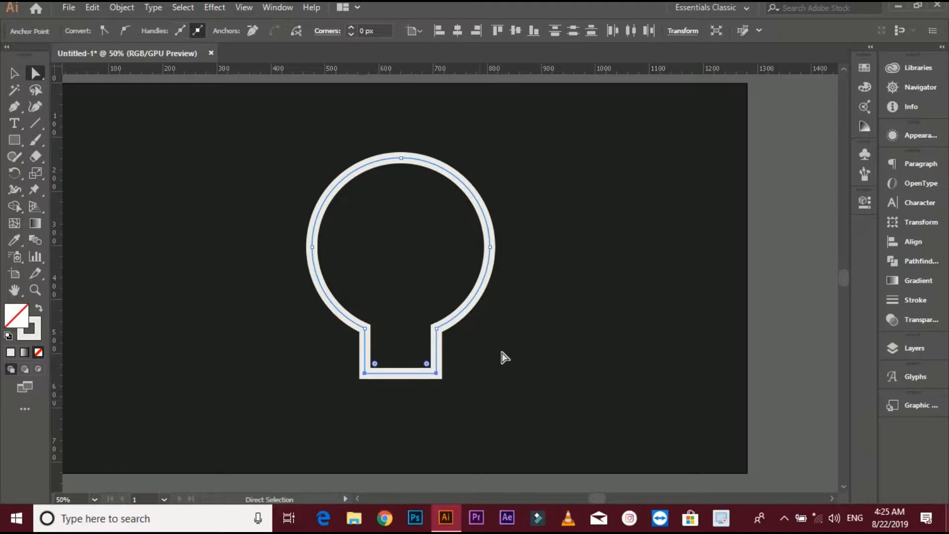
click(500, 350)
- Expand the bulb outline into a filled shape with both Fill and Stroke included
click(14, 73)
key(ctrl+a)
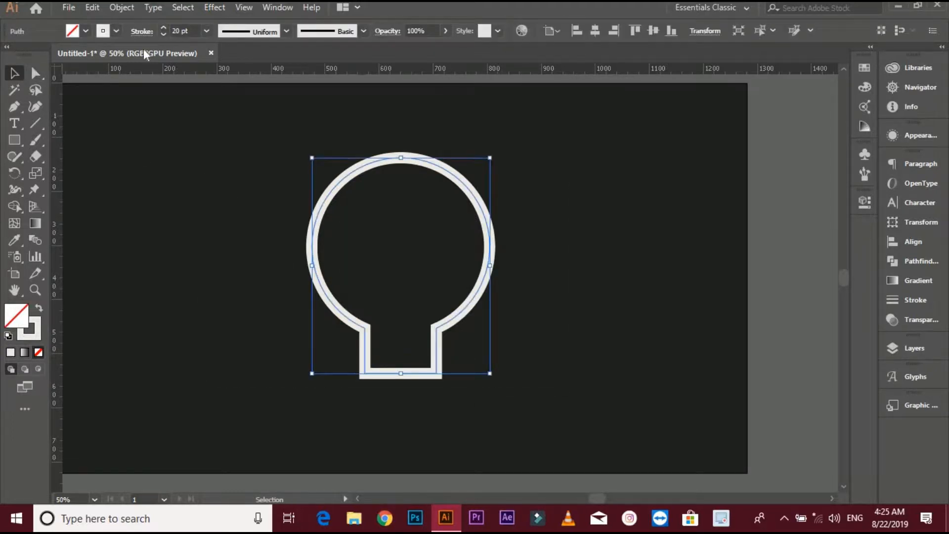
click(128, 8)
click(227, 151)
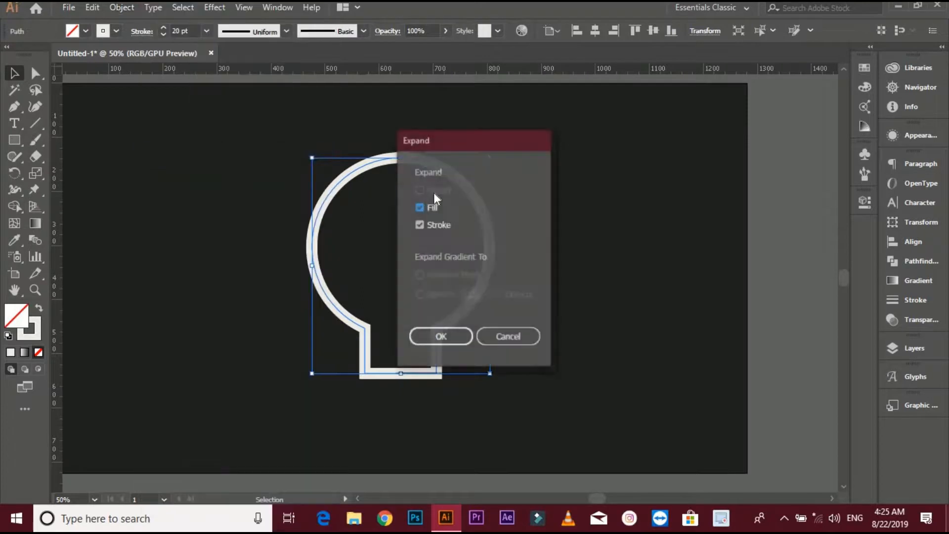
click(459, 339)
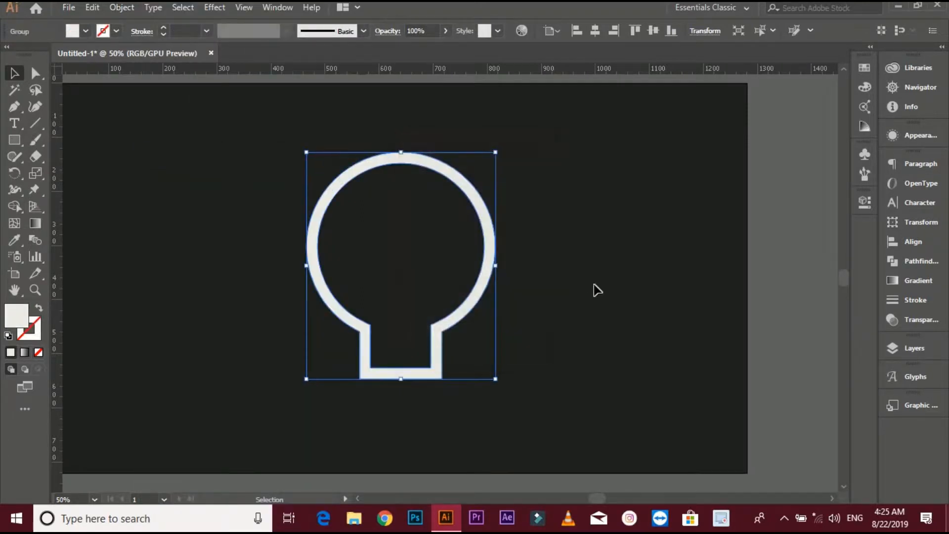
click(548, 299)
drag(524, 300, 514, 299)
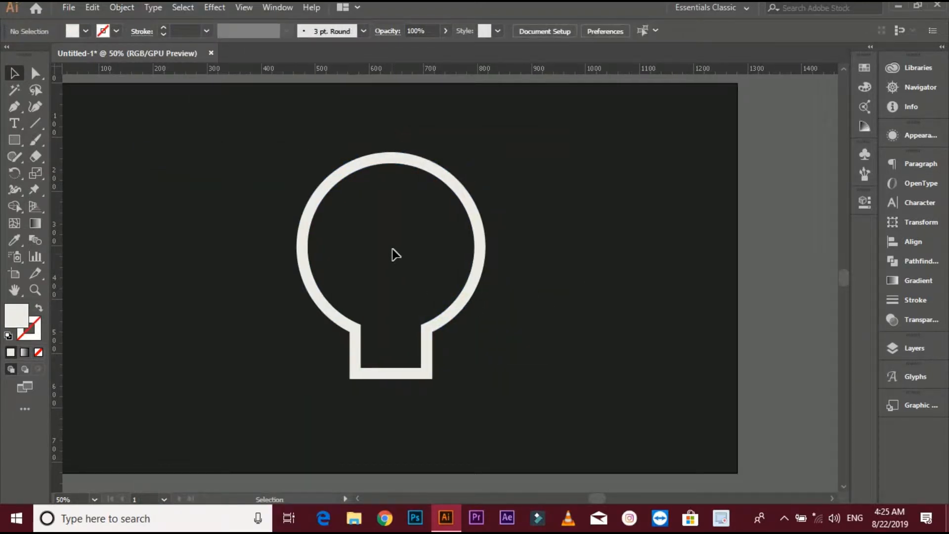
- Draw a filled rectangle exactly covering the horizontal bar at the base of the bulb's neck
drag(287, 266, 323, 241)
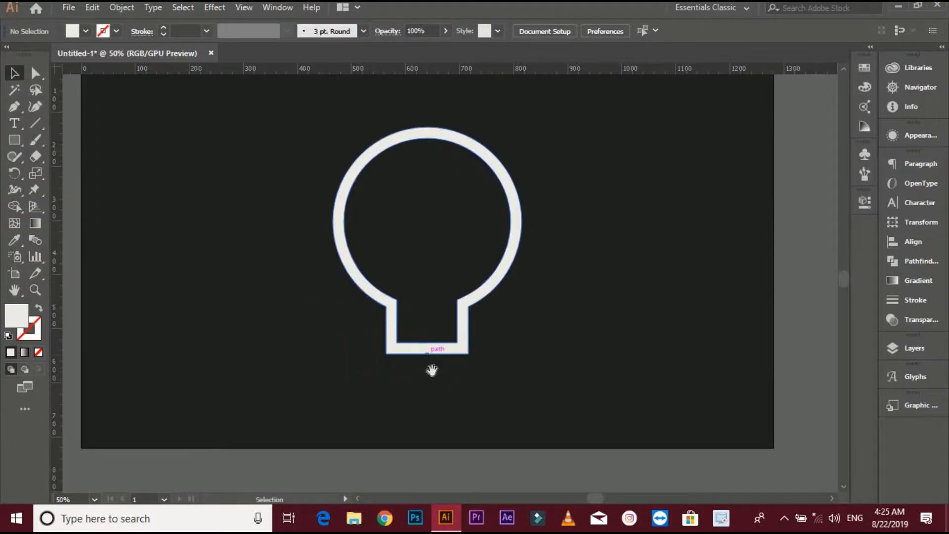
drag(432, 371, 409, 355)
click(15, 140)
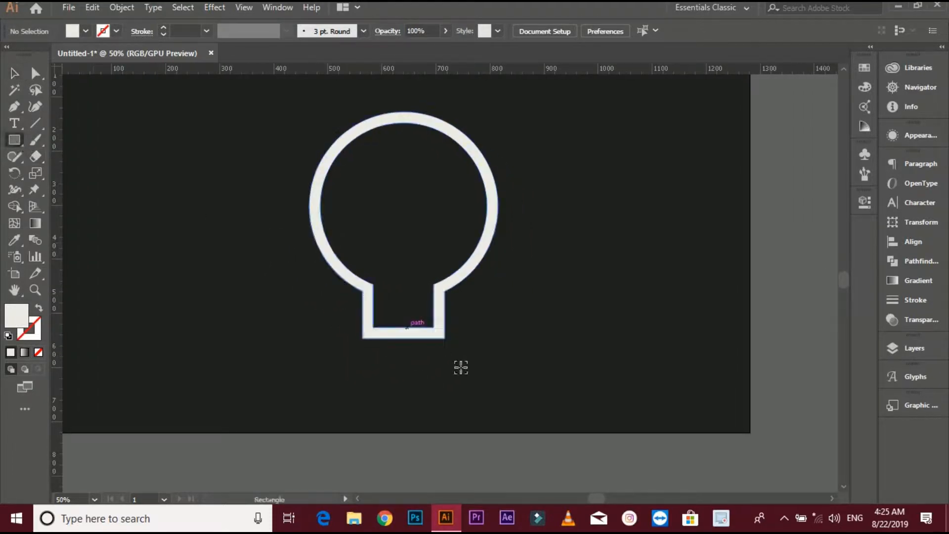
scroll(457, 366, up, 2)
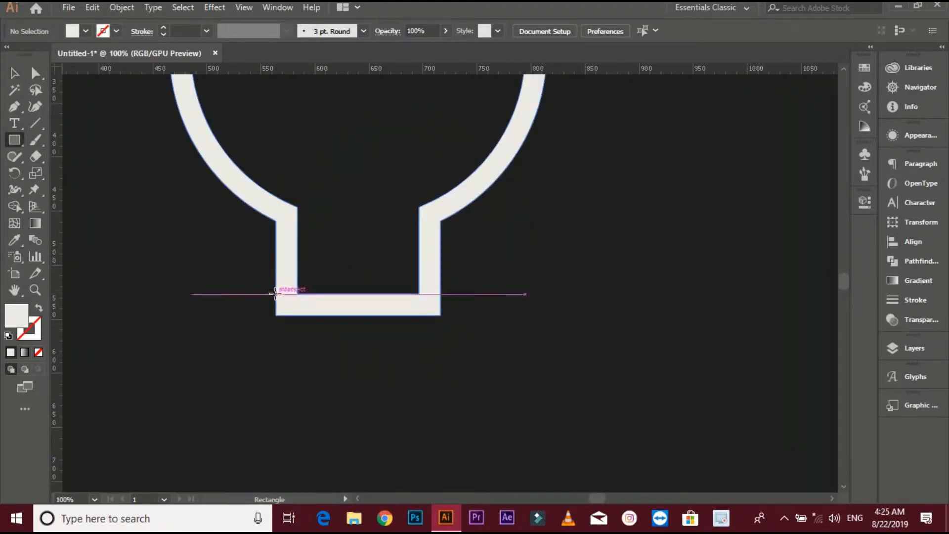
drag(276, 295, 441, 315)
key(v)
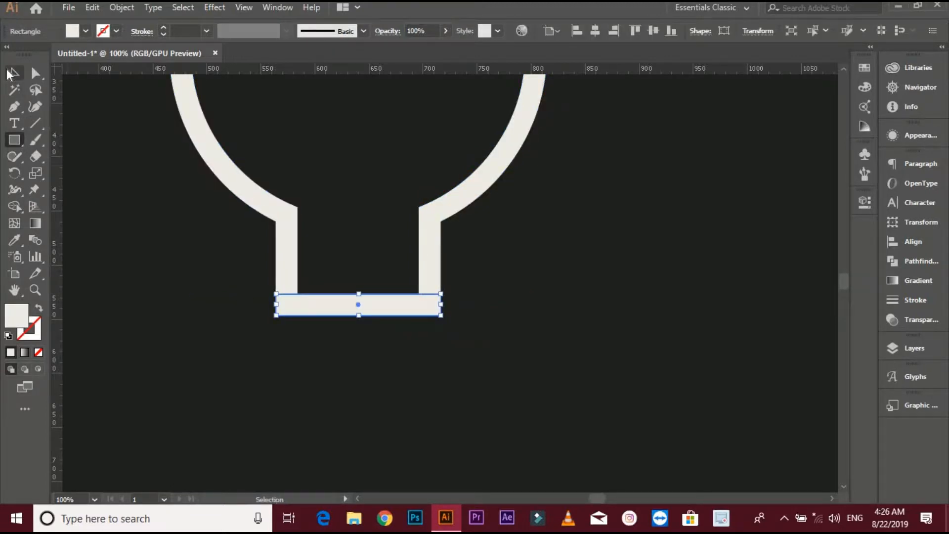
- Try placing the bar at different distances below the base of the neck
drag(375, 311, 374, 338)
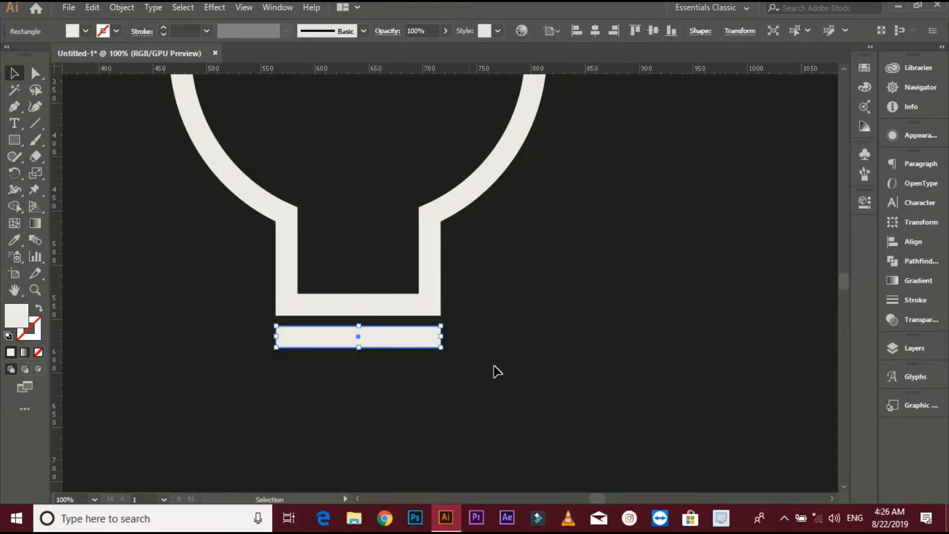
key(a)
key(shift+Down)
key(shift+Down)
key(shift+Down)
key(v)
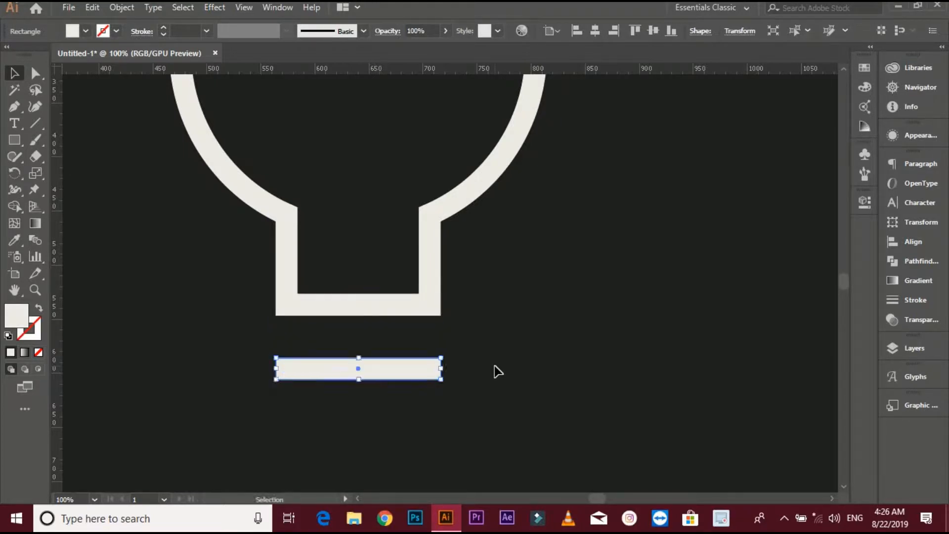
key(shift+Up)
key(shift+Up)
key(shift+Up)
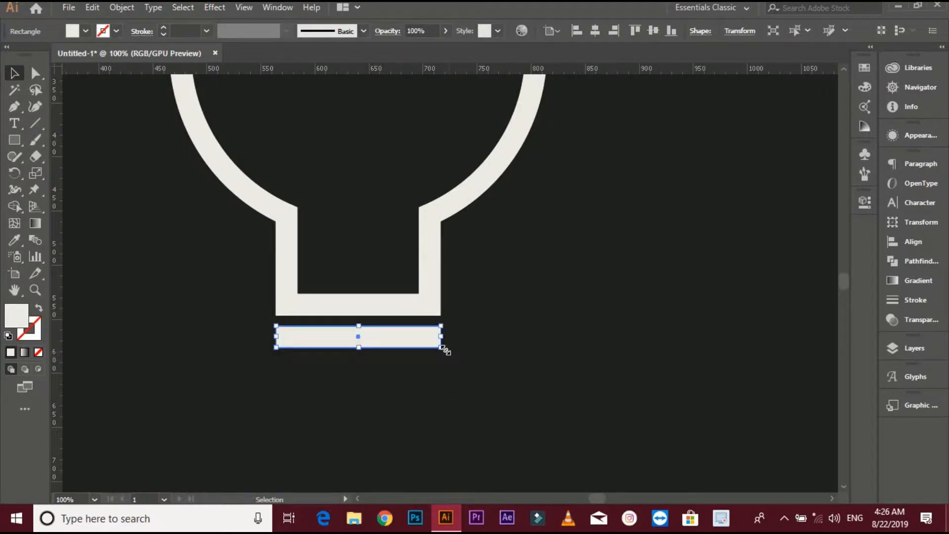
key(shift+Up)
key(shift+Up)
key(shift+Up)
- Copy the bar just below the neck's base and repeat the copy twice to make three evenly spaced bars
drag(398, 322, 395, 343)
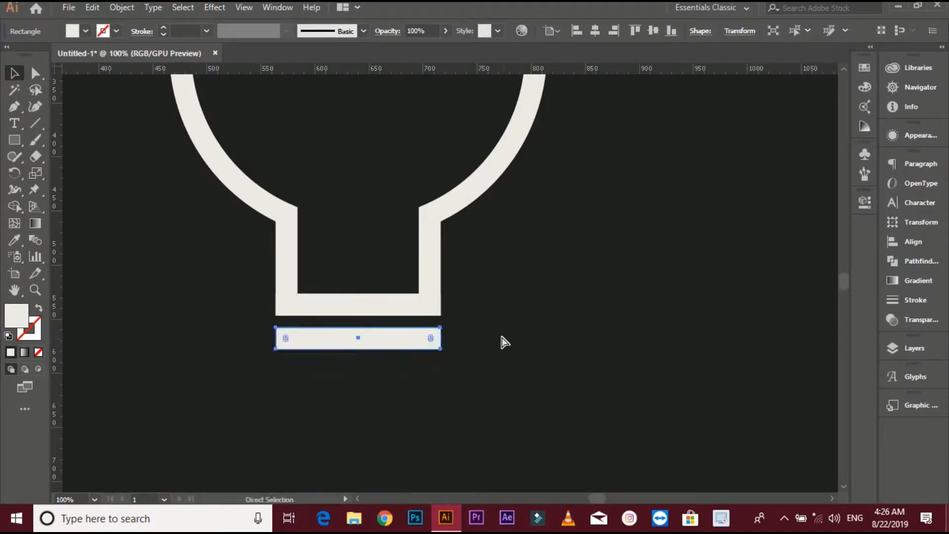
key(ctrl+d)
key(ctrl+d)
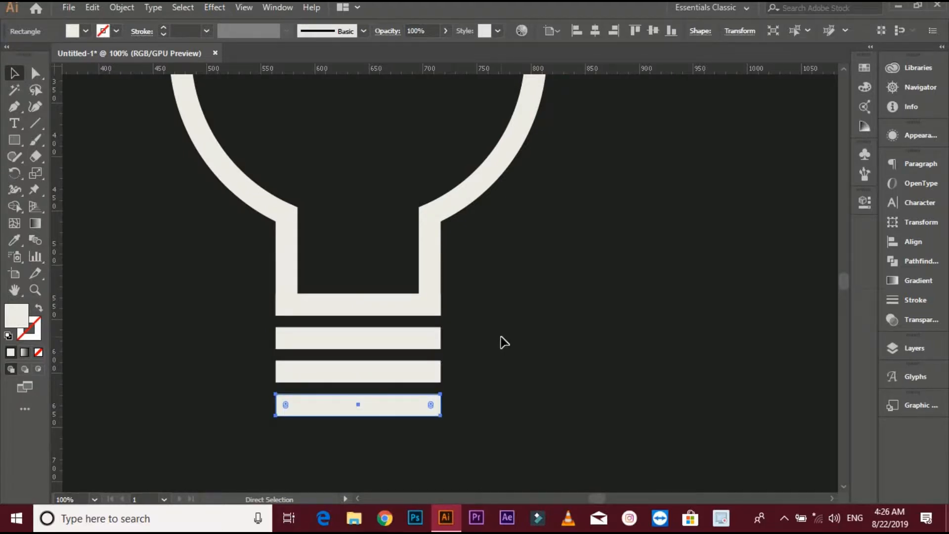
click(500, 336)
key(ctrl+minus)
click(434, 321)
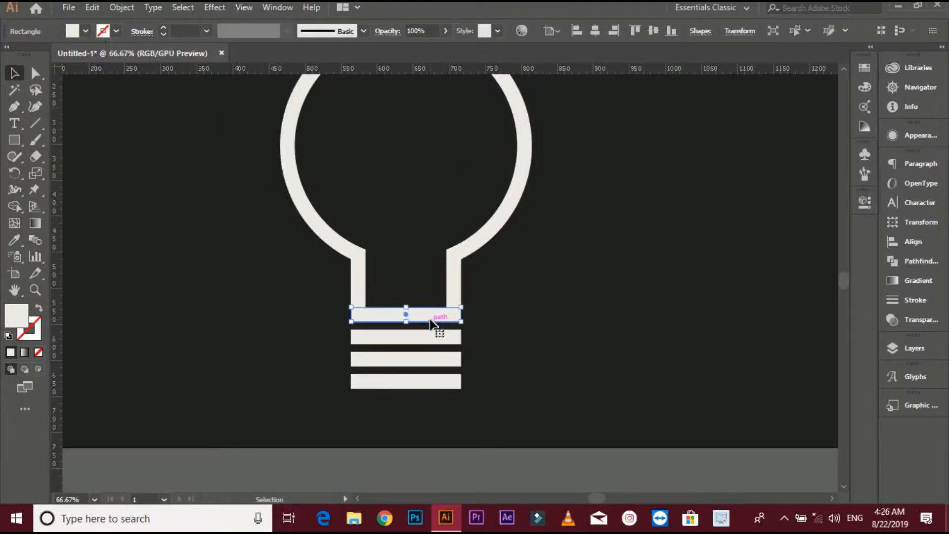
click(537, 315)
- Draw a pill-shaped rounded rectangle about 140 px wide in the empty area left of the bulb
scroll(534, 310, down, 1)
drag(535, 307, 491, 365)
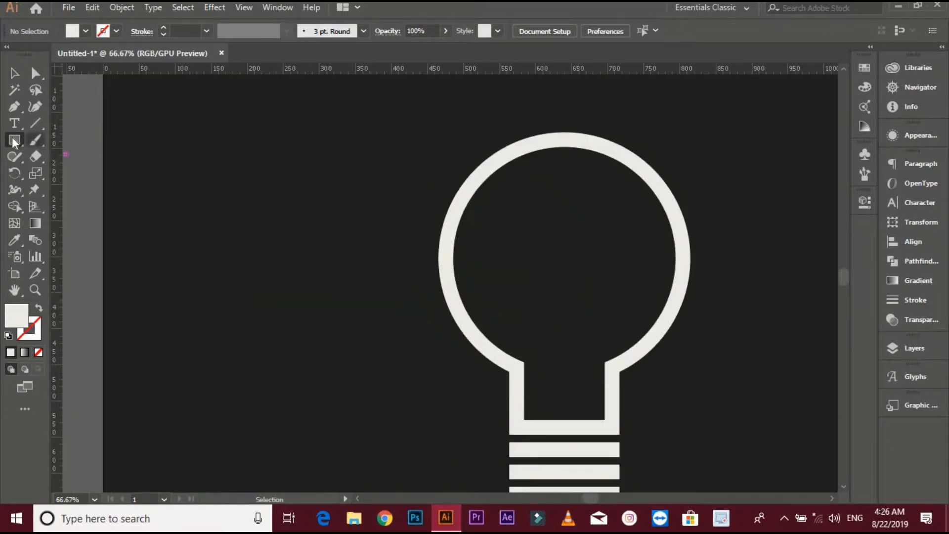
drag(14, 143, 81, 159)
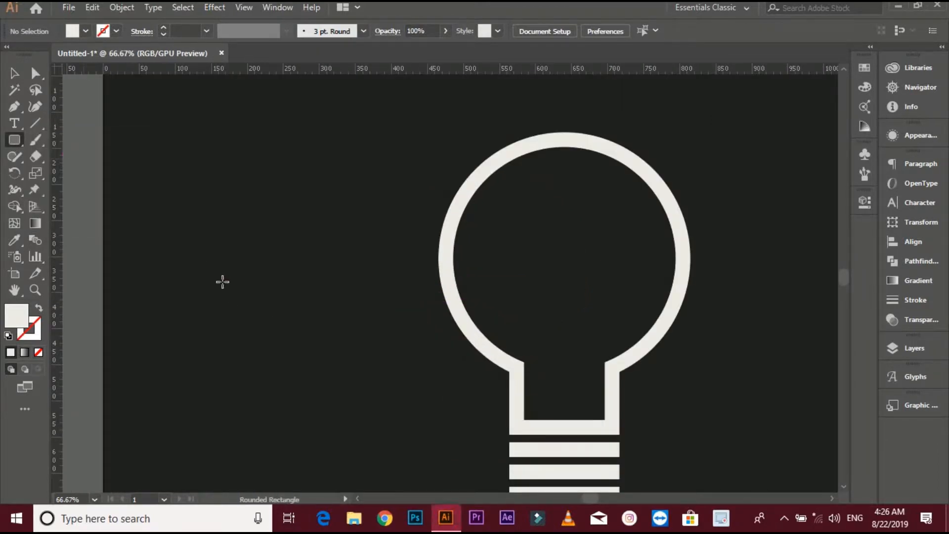
drag(223, 281, 321, 312)
click(14, 74)
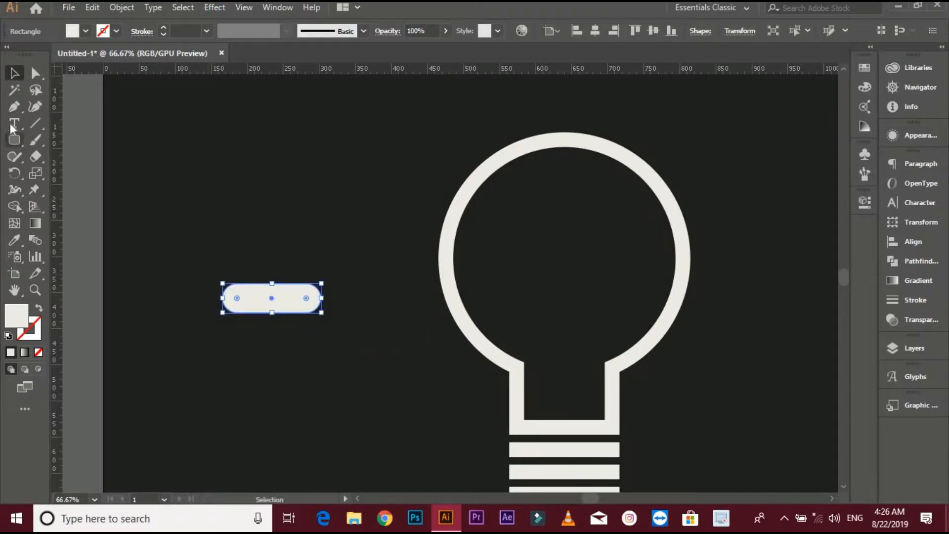
- Draw an upright rectangle standing on the rounded rectangle and centre the two shapes horizontally
drag(15, 143, 83, 140)
drag(251, 240, 279, 213)
click(16, 74)
shift+click(291, 287)
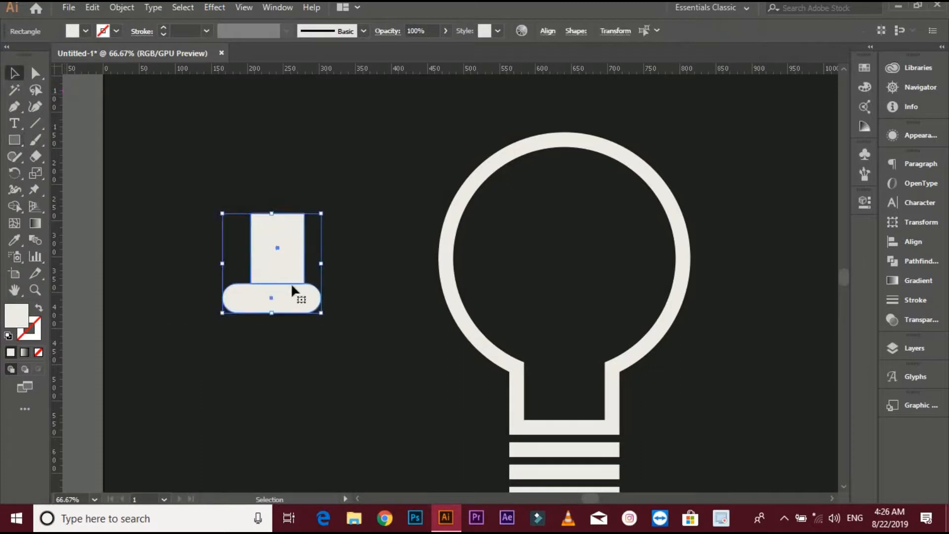
click(291, 286)
click(547, 31)
click(434, 71)
click(275, 173)
- Copy the upright rectangle to its left and rotate the copy 90 degrees so it lies horizontally
scroll(296, 234, up, 1)
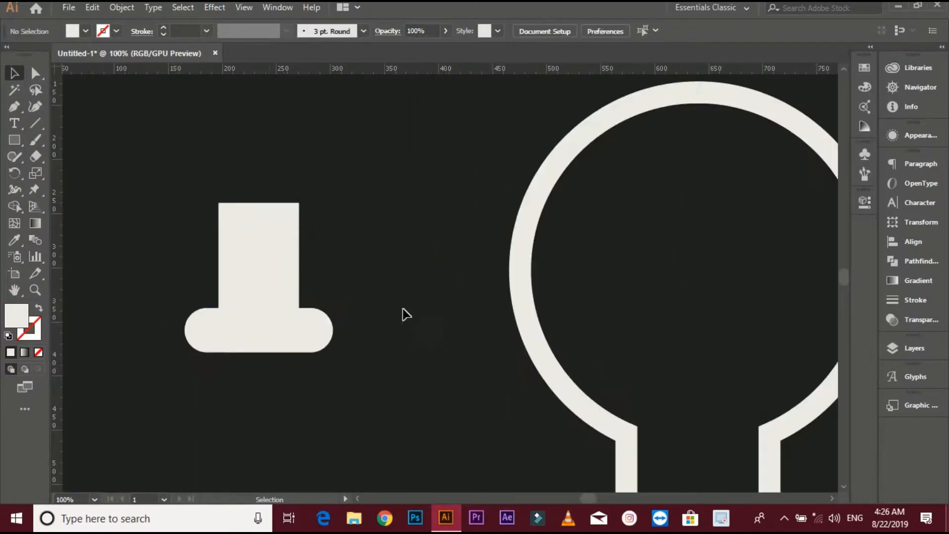
scroll(390, 356, left, 1)
drag(312, 273, 199, 259)
drag(232, 191, 271, 292)
drag(223, 255, 251, 254)
- Align the top edges of the horizontal rectangle and the upright rectangle
click(237, 173)
scroll(235, 180, up, 1)
drag(234, 181, 301, 247)
click(307, 247)
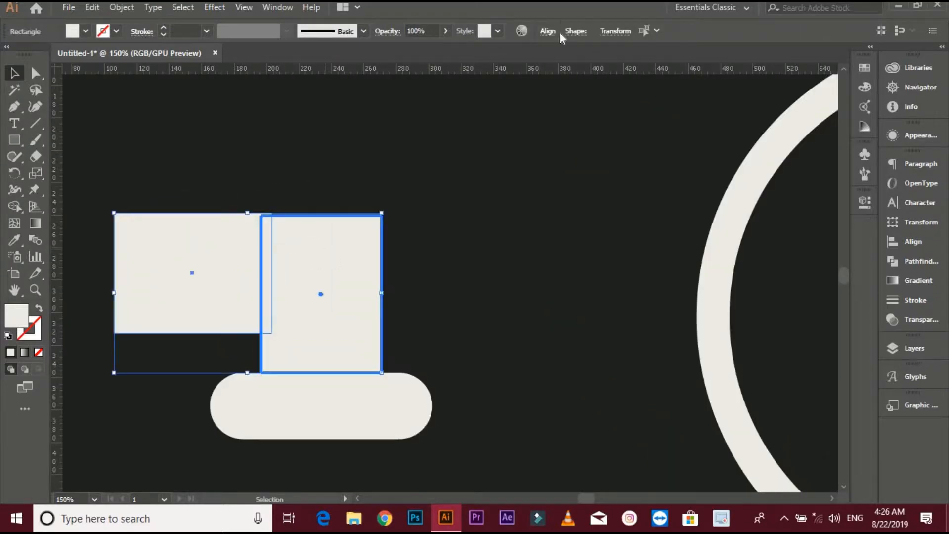
click(547, 31)
click(492, 70)
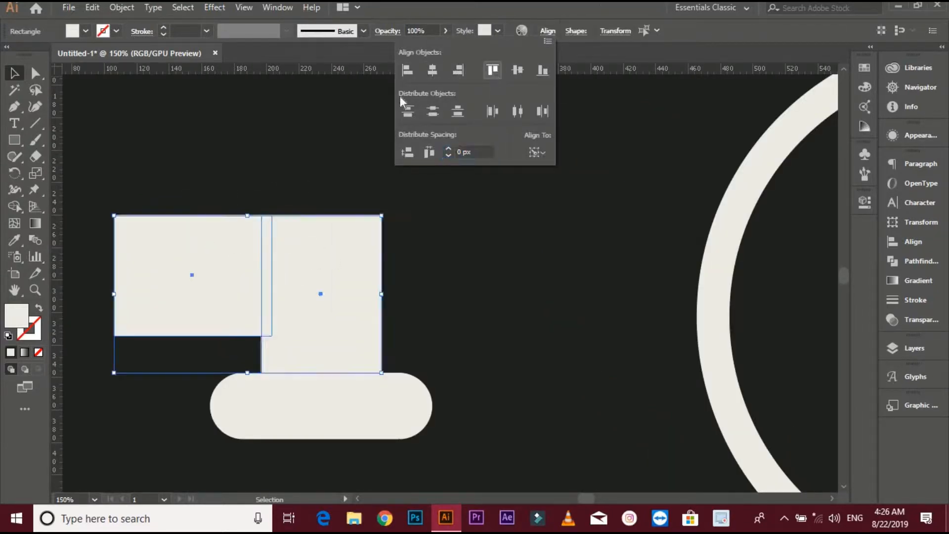
- Merge the two rectangles and the rounded rectangle below them into one tap shape with the Shape Builder
click(13, 207)
drag(190, 275, 297, 253)
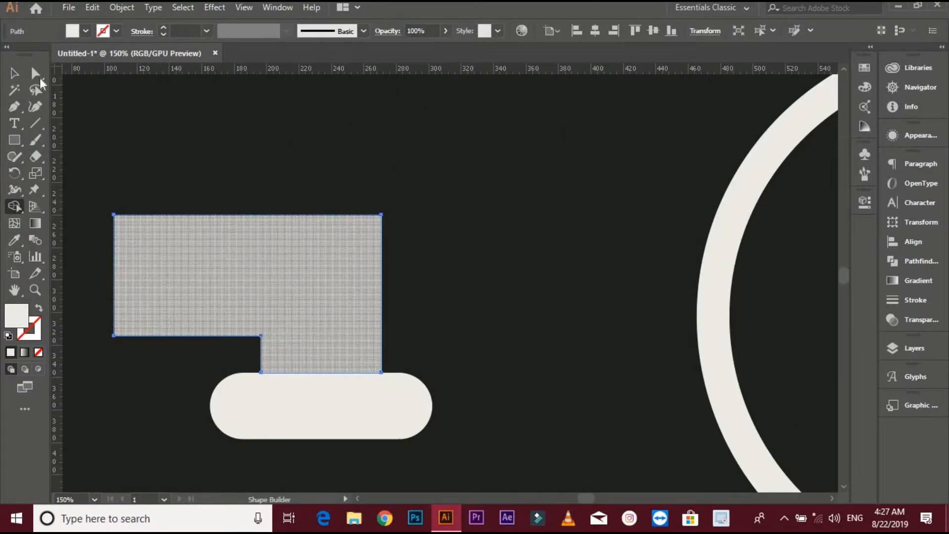
click(14, 73)
shift+click(415, 403)
click(14, 207)
drag(311, 303, 316, 401)
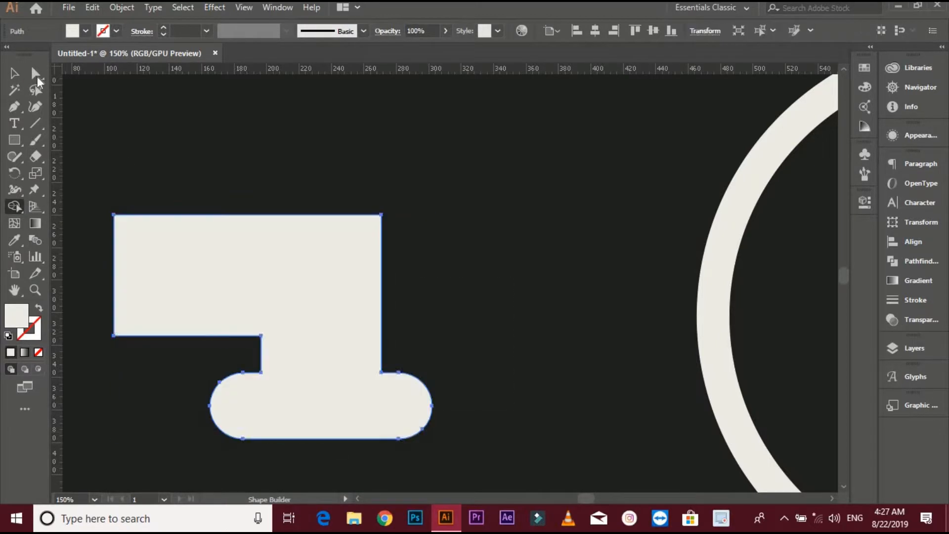
click(14, 73)
click(254, 161)
- Round the tap's outer bend at its upper-right corner to form a smooth curved elbow
scroll(346, 195, down, 1)
click(36, 73)
click(372, 210)
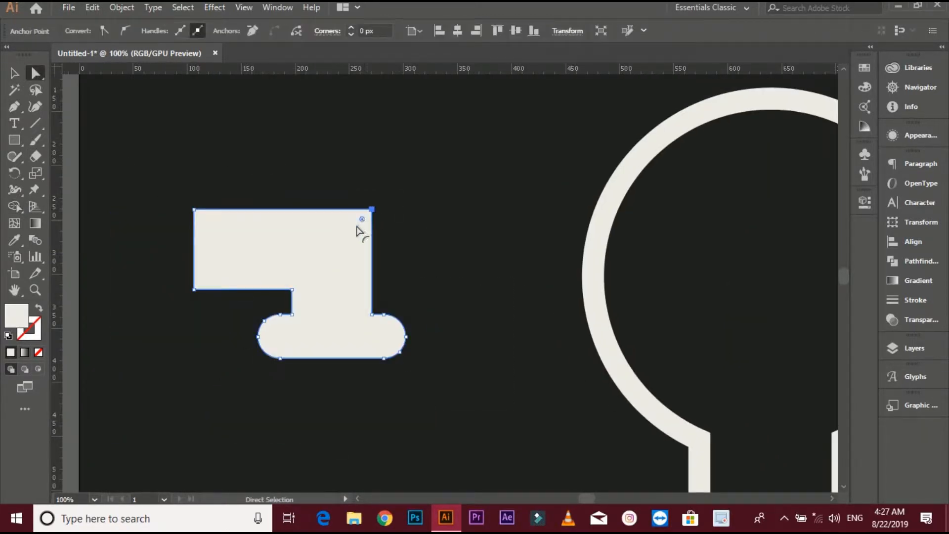
drag(362, 220, 328, 259)
click(323, 180)
- Lengthen the tap's horizontal pipe by moving its two left end points about 60 px further left
scroll(323, 180, left, 1)
drag(323, 180, 238, 311)
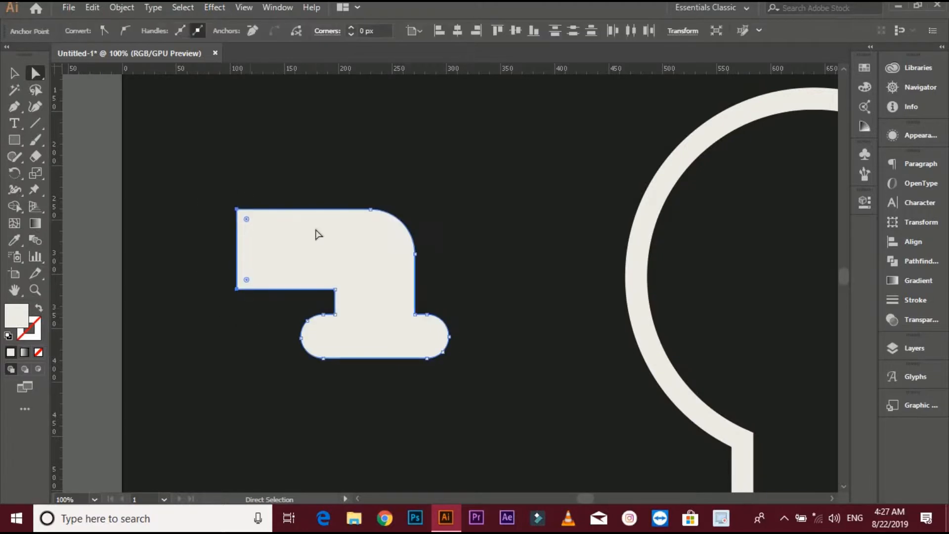
key(shift+Left)
key(shift+Left)
key(shift+Left)
key(shift+Left)
key(shift+Left)
key(shift+Left)
key(shift+Left)
key(shift+Left)
key(shift+Left)
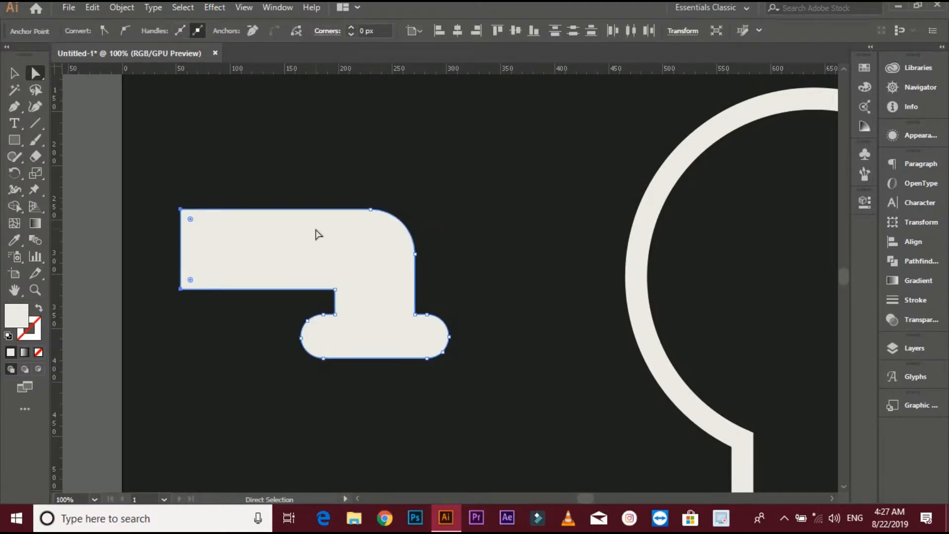
click(254, 198)
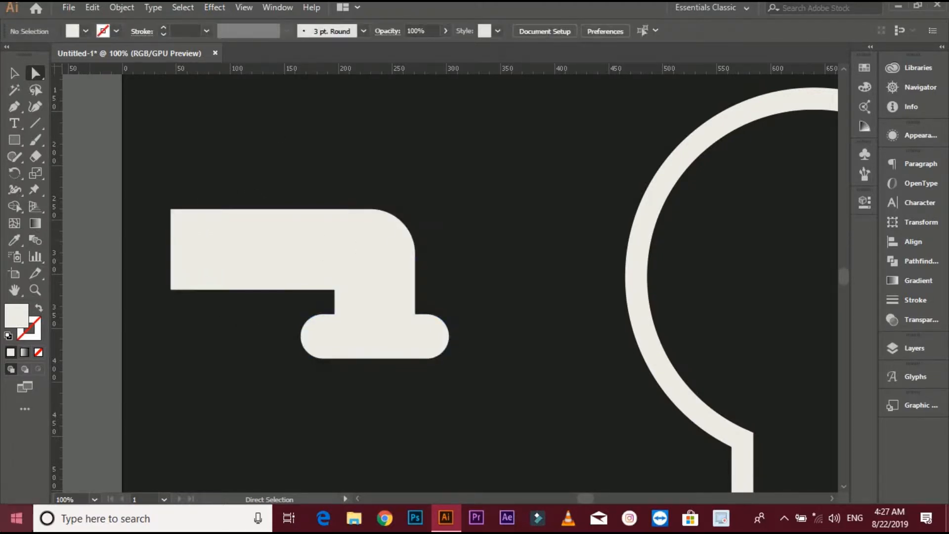
- Draw a circle about 100 px in diameter over the horizontal pipe and centre it on the pipe's height
click(15, 140)
click(78, 173)
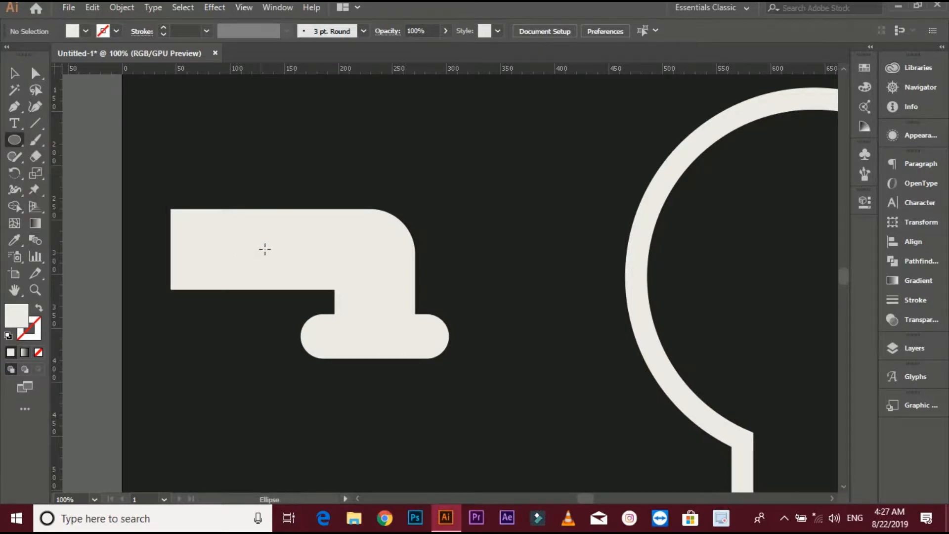
drag(265, 249, 319, 301)
key(v)
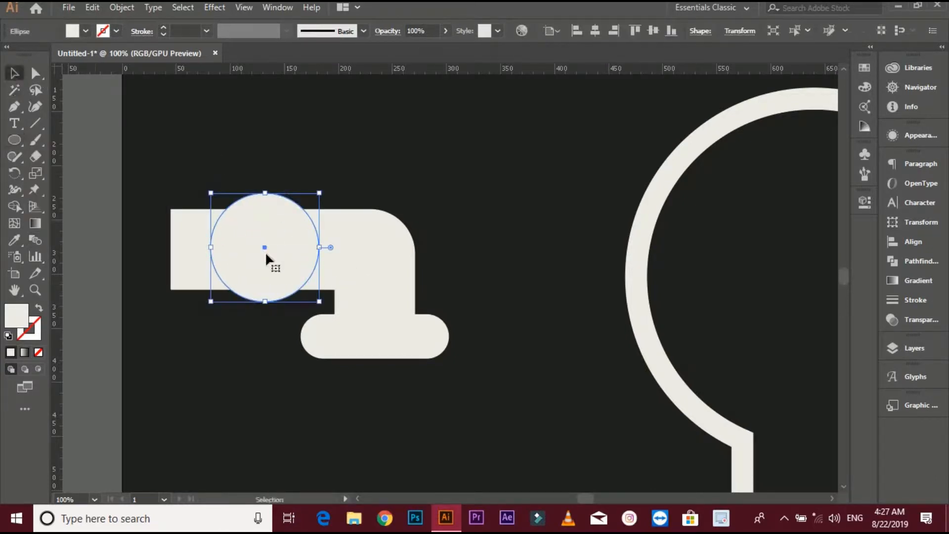
drag(265, 244, 265, 245)
click(276, 185)
scroll(276, 187, up, 1)
drag(275, 188, 276, 167)
click(257, 254)
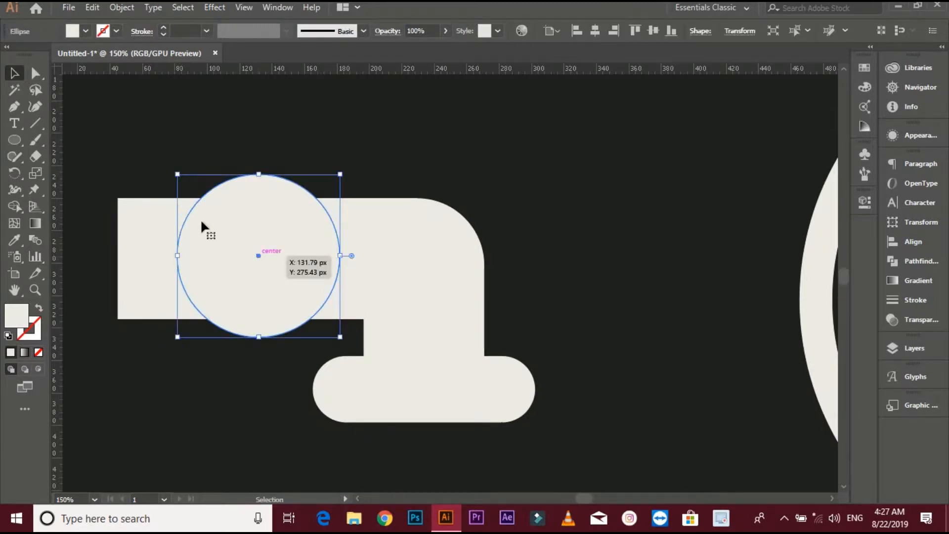
- Stretch the circle on the pipe slightly wider on both sides to make it a subtle ellipse
click(213, 394)
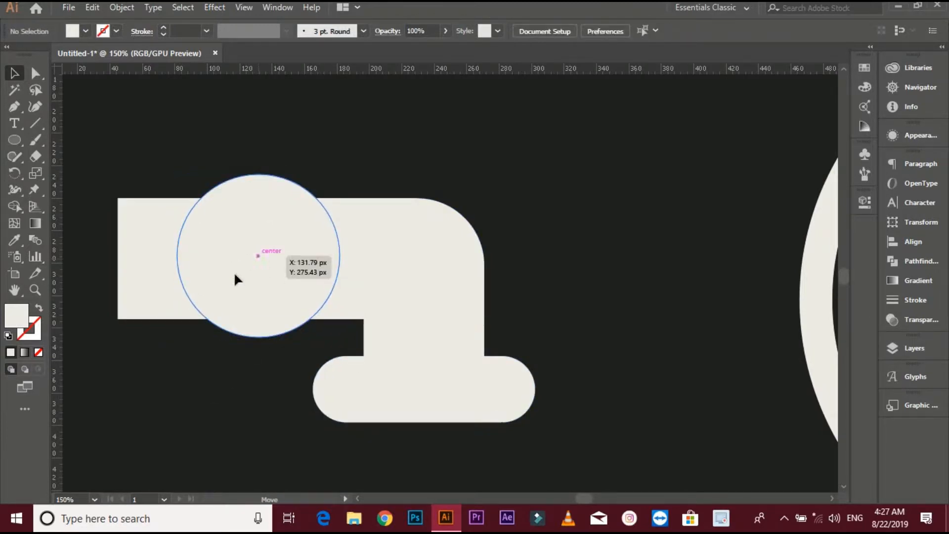
click(258, 255)
drag(148, 165, 313, 330)
click(317, 164)
click(317, 227)
drag(340, 255, 346, 256)
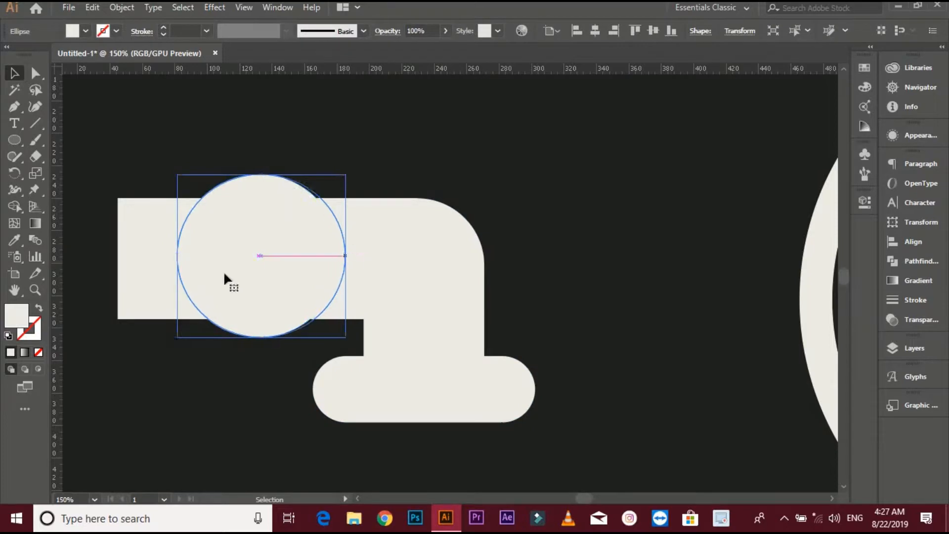
- Merge the ellipse and the tap into a single shape with the Shape Builder
drag(127, 149, 346, 273)
key(shift+m)
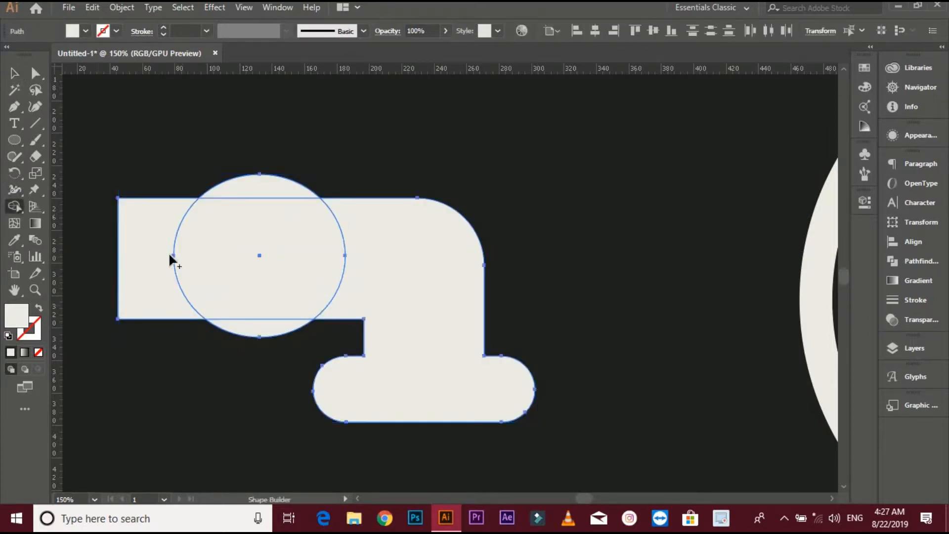
mouse_move(170, 255)
mouse_down()
mouse_move(349, 275)
mouse_move(296, 253)
mouse_move(270, 193)
mouse_move(262, 229)
mouse_move(277, 337)
mouse_up()
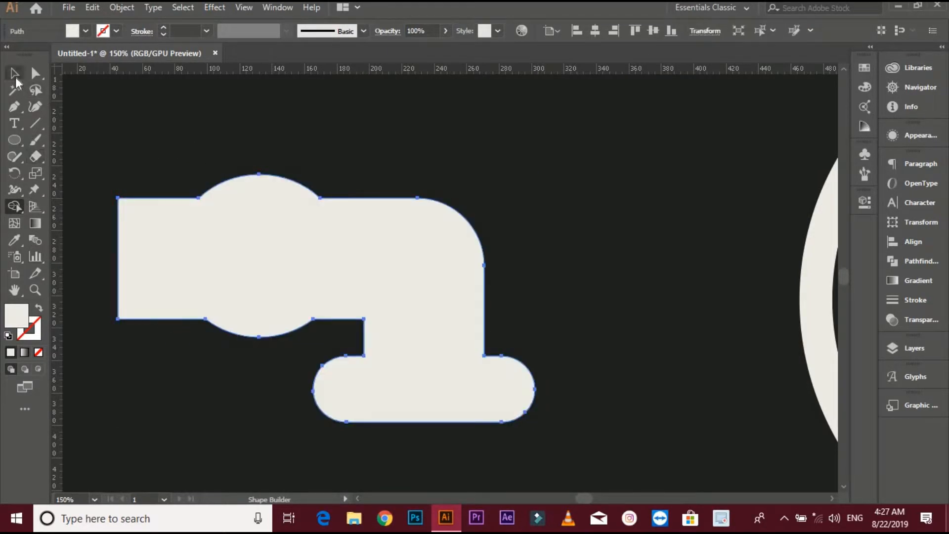
click(16, 78)
click(190, 149)
- Move the tap inside the bulb and scale it down so its pipe end meets the bulb's left outline
scroll(217, 208, down, 2)
drag(342, 192, 322, 299)
drag(277, 265, 578, 282)
click(646, 281)
drag(631, 323, 568, 328)
scroll(568, 328, up, 1)
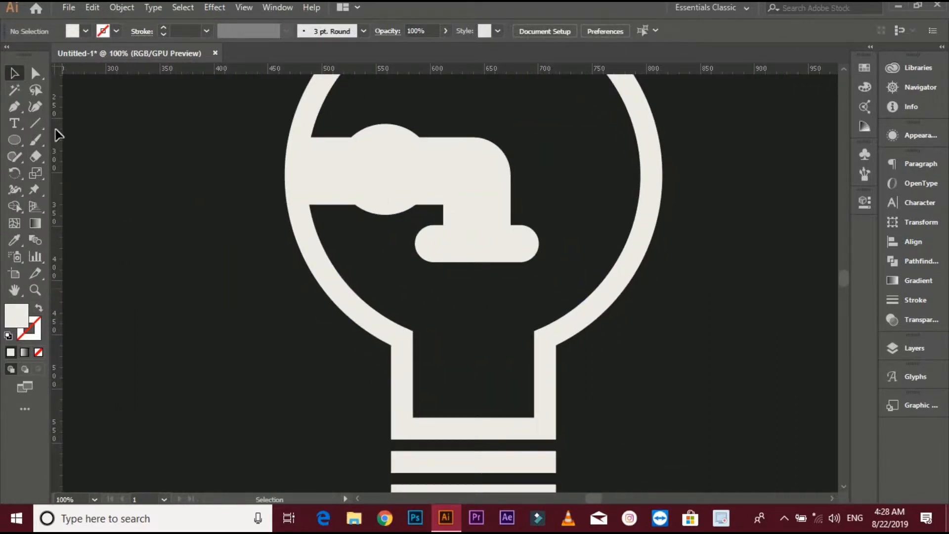
- Place two vertical guides along the inner left and right edges of the bulb's neck
drag(356, 216, 411, 221)
click(412, 221)
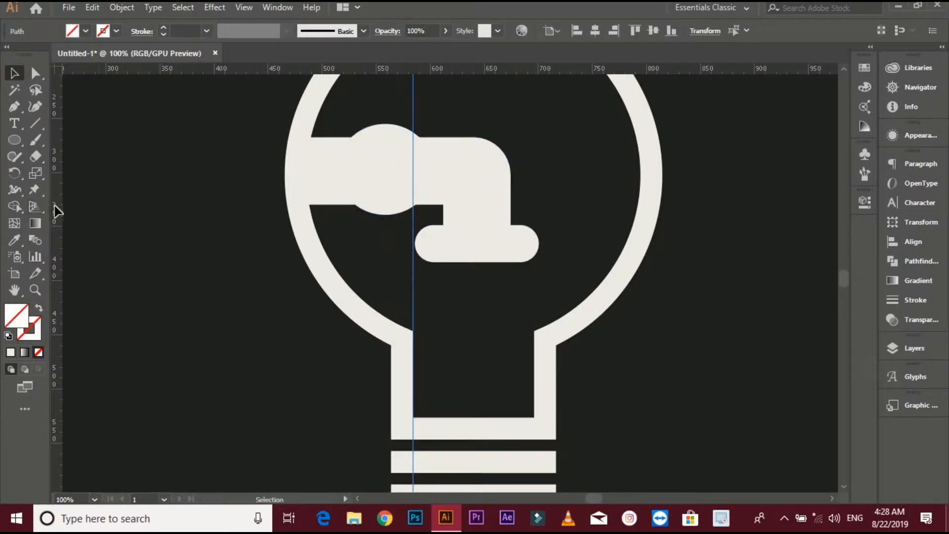
drag(54, 212, 536, 275)
- Resize and nudge the tap so its rounded spout base fits between the two vertical guides
click(488, 246)
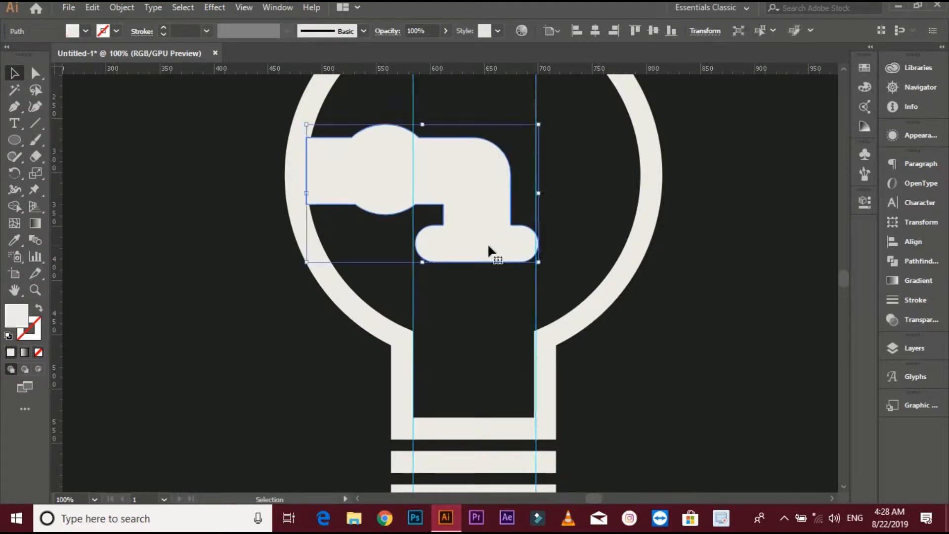
drag(539, 262, 536, 259)
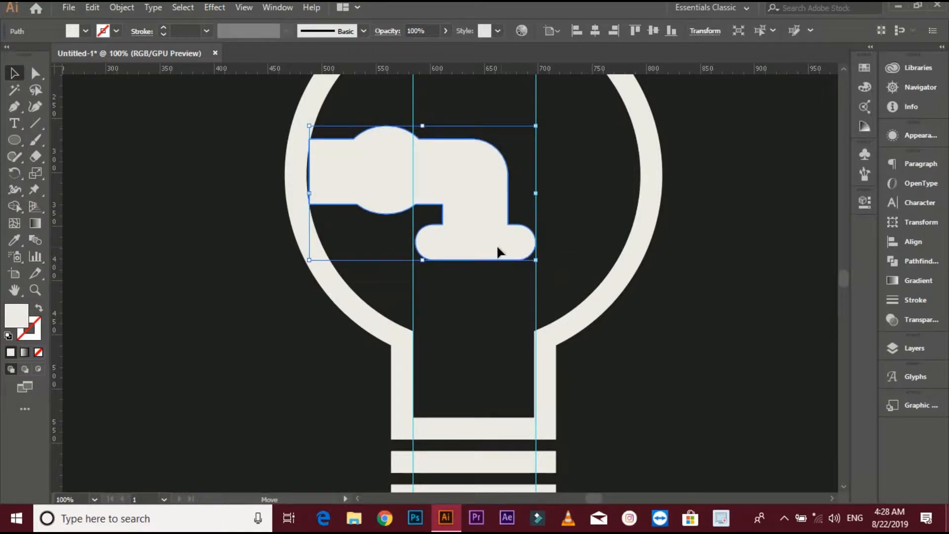
drag(498, 247, 500, 247)
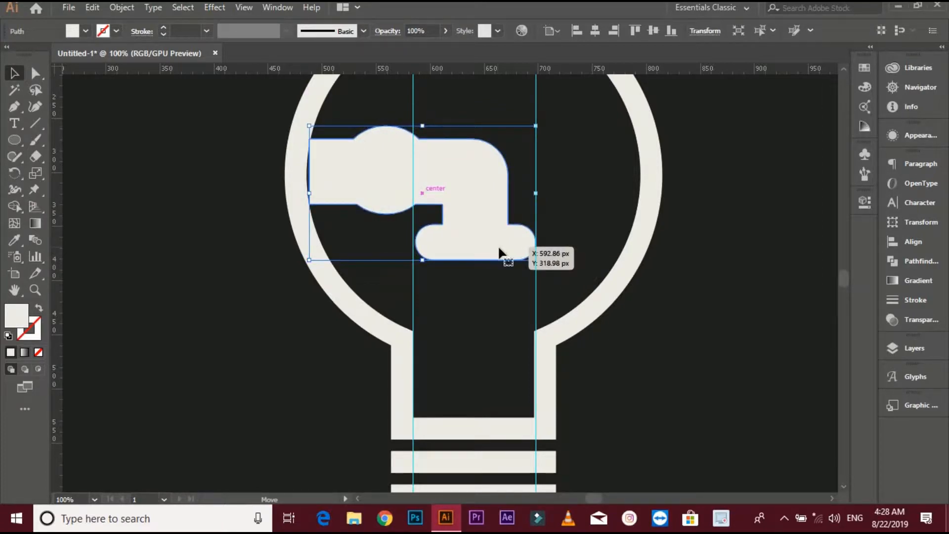
click(487, 277)
scroll(486, 277, up, 1)
click(452, 232)
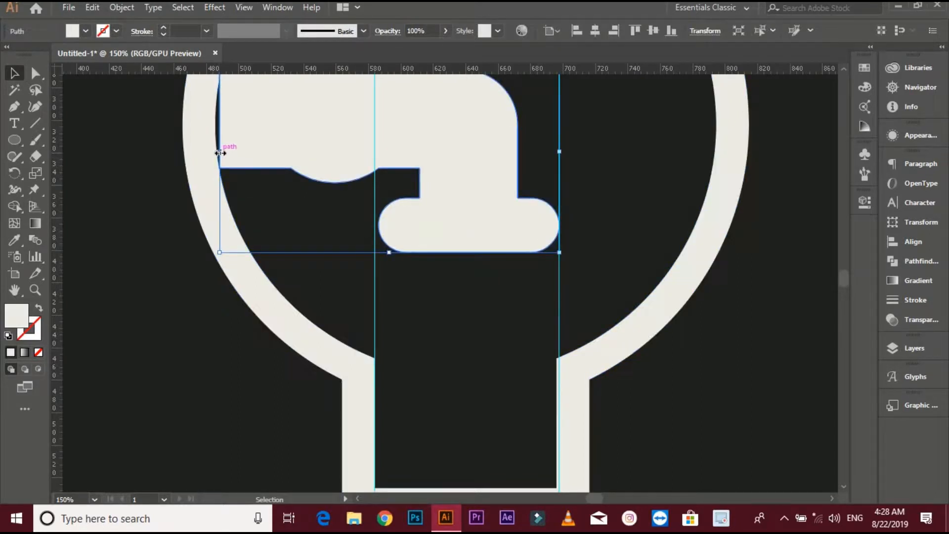
drag(221, 153, 215, 149)
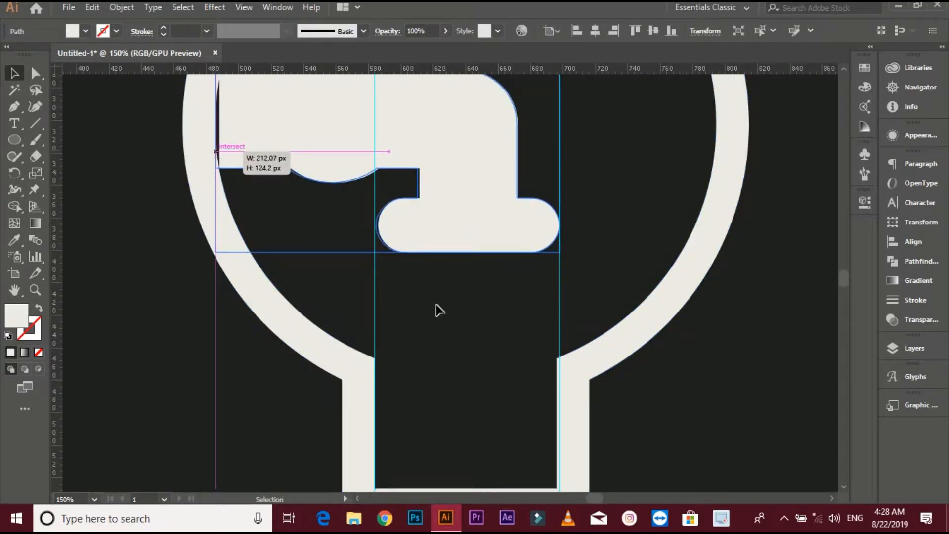
click(508, 358)
- Delete the two vertical guides
scroll(492, 343, down, 1)
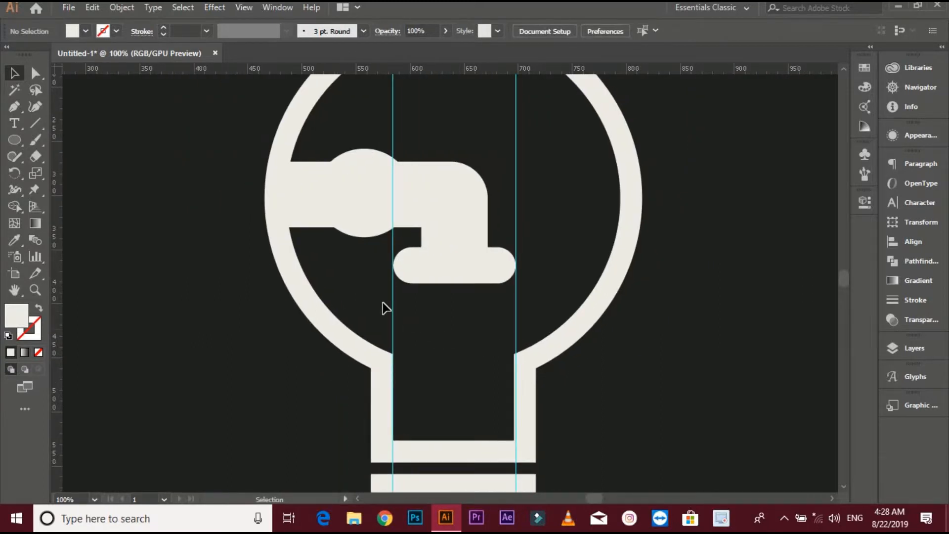
drag(519, 310, 527, 311)
key(Delete)
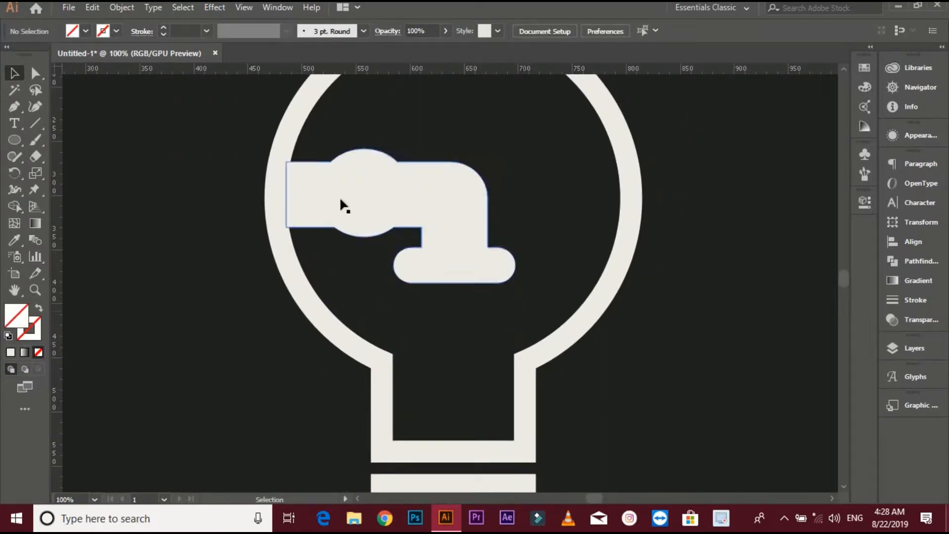
- Extend the pipe's left end past the bulb's outer outline by moving its two end points left
click(320, 197)
key(a)
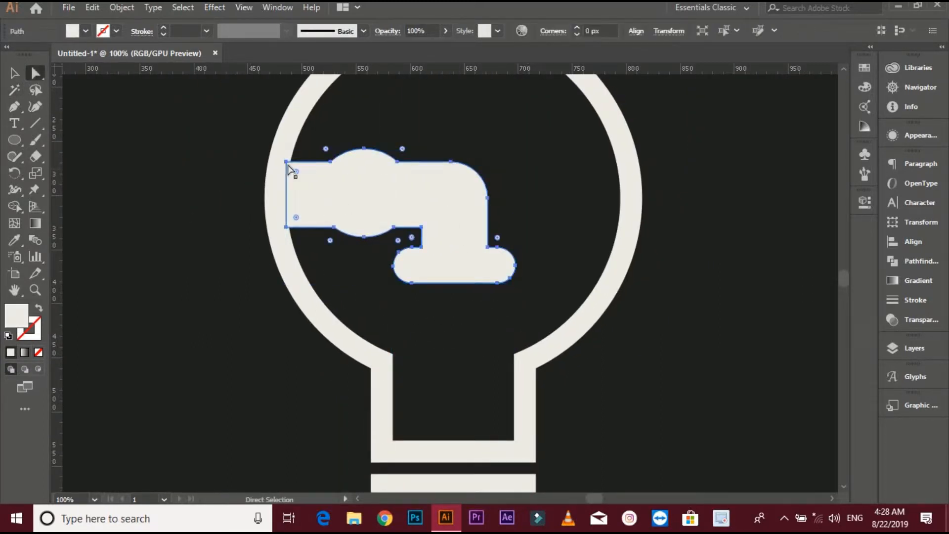
click(287, 163)
shift+click(286, 227)
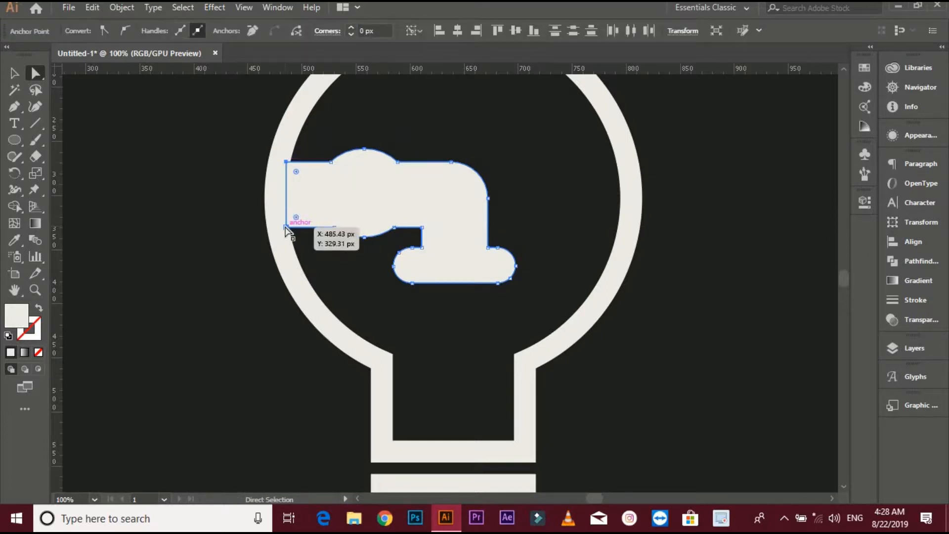
mouse_move(285, 227)
mouse_down()
mouse_move(256, 228)
mouse_move(285, 236)
mouse_up()
key(v)
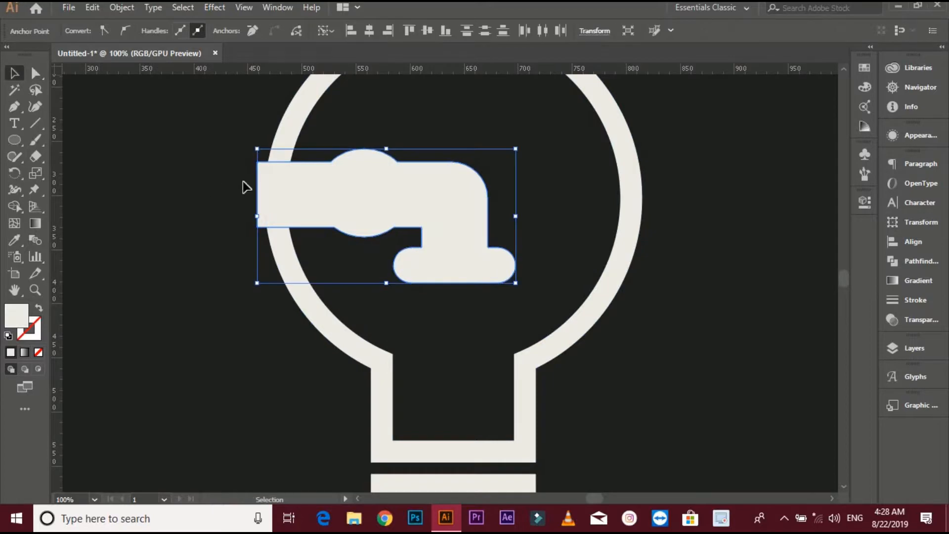
- Trim the pipe end sticking out of the bulb and merge the outline crossing into the tap with the Shape Builder
drag(245, 187, 393, 283)
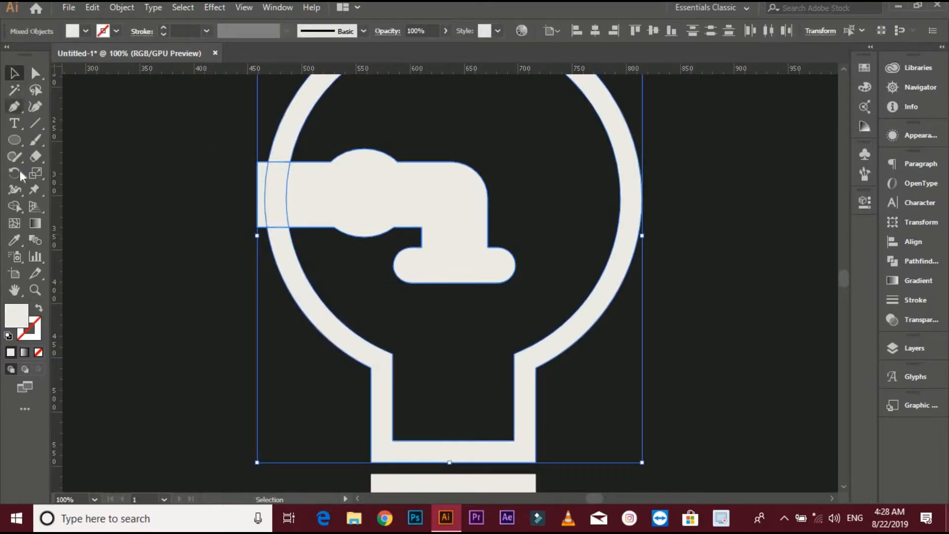
click(15, 205)
scroll(266, 185, up, 1)
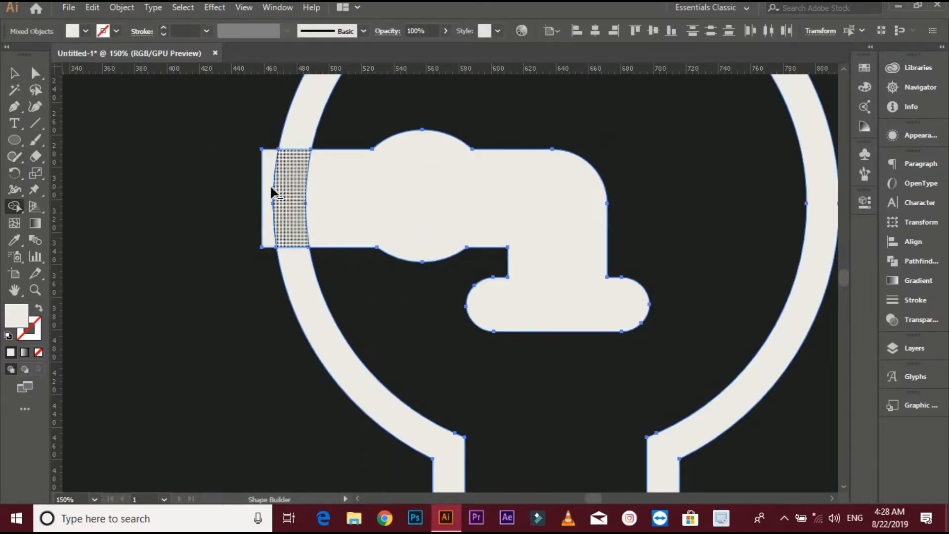
alt+click(269, 186)
drag(354, 186, 267, 188)
key(v)
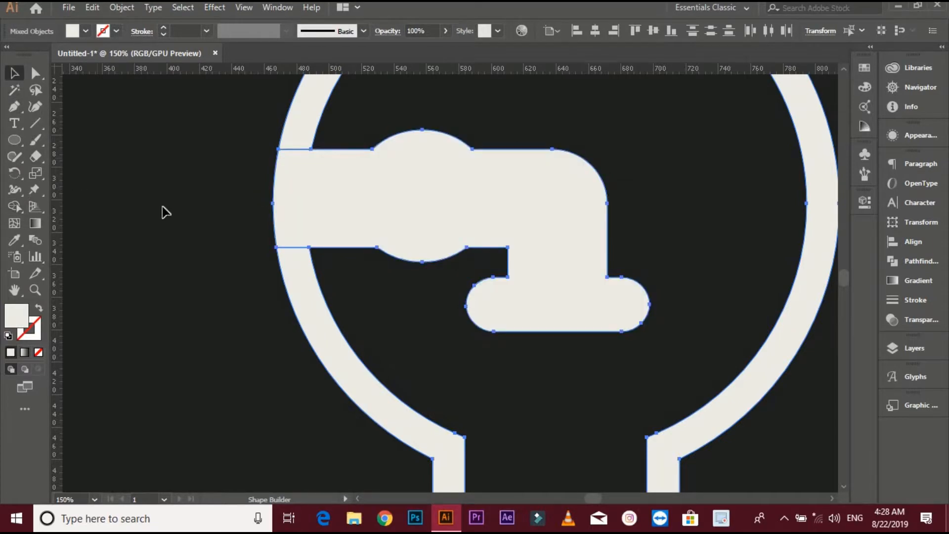
click(164, 208)
- Scale the whole logo down to about 210 px wide and place it centred in the artboard's upper part
scroll(250, 269, down, 2)
drag(239, 316, 253, 256)
scroll(596, 297, down, 1)
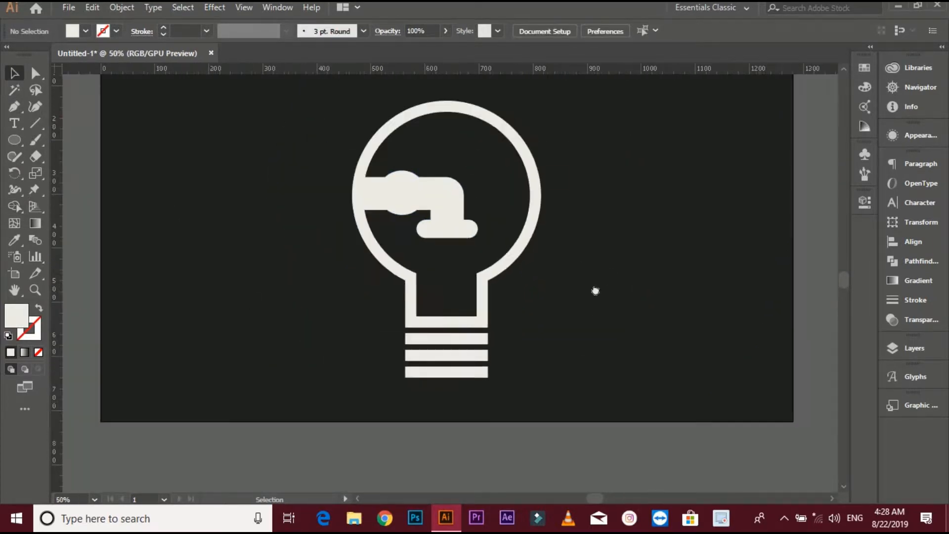
drag(595, 290, 522, 311)
drag(177, 135, 568, 406)
drag(470, 401, 455, 272)
click(504, 257)
scroll(506, 291, down, 1)
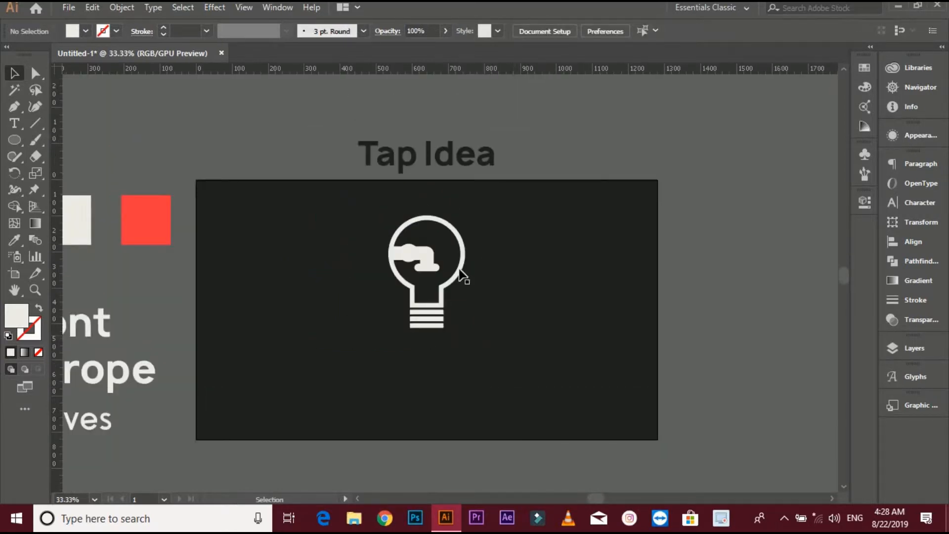
- Recolour the bulb outline with the red sampled from the swatch square beside the artboard
click(459, 276)
key(i)
click(136, 212)
click(14, 74)
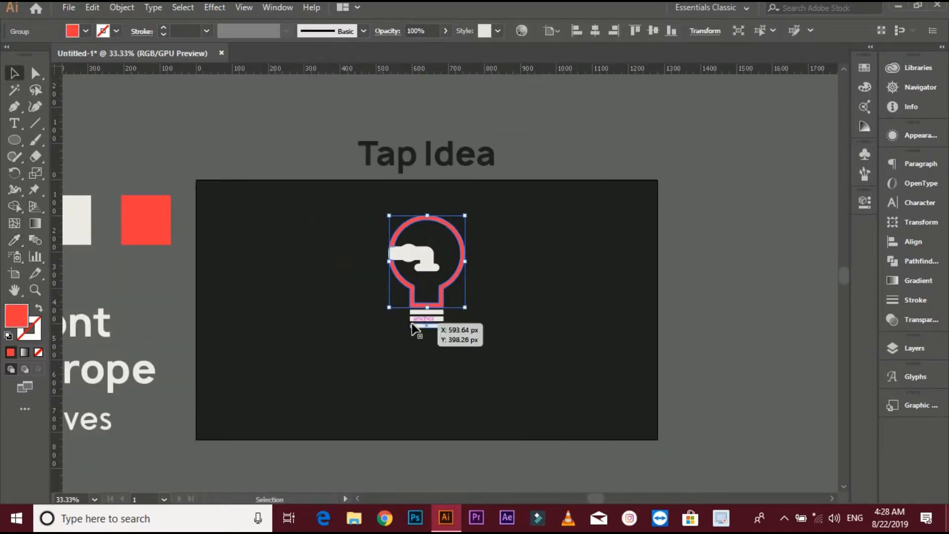
- Recolour the lowest base bar with the red from the swatch square
click(413, 326)
click(15, 207)
click(14, 241)
click(133, 217)
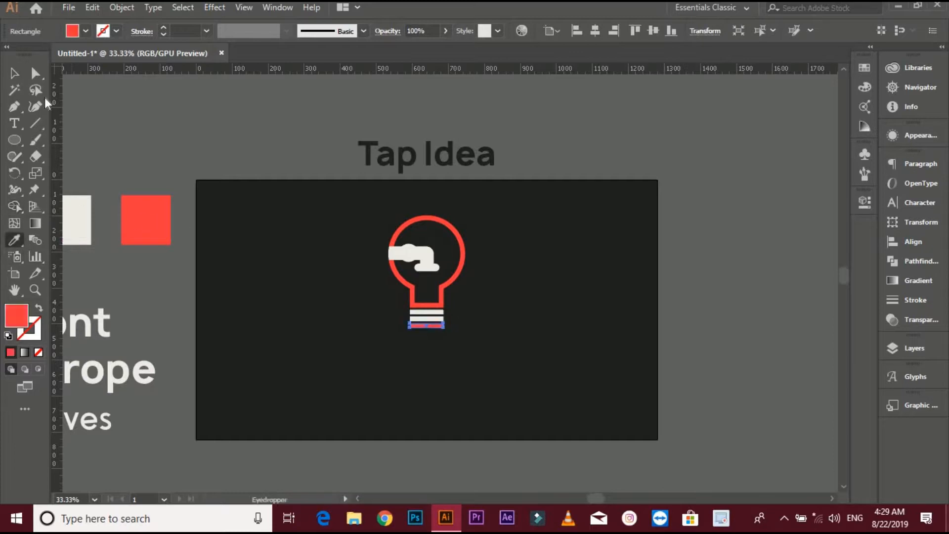
click(14, 73)
click(475, 370)
scroll(464, 346, up, 1)
drag(462, 345, 443, 392)
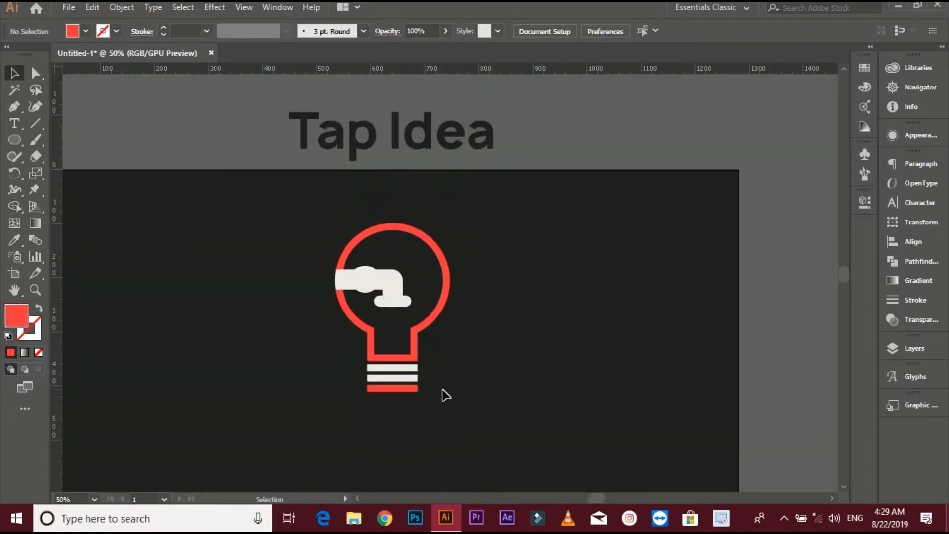
- Draw a short vertical line centred just above the bulb, with a red stroke and no fill
scroll(442, 392, up, 1)
click(15, 106)
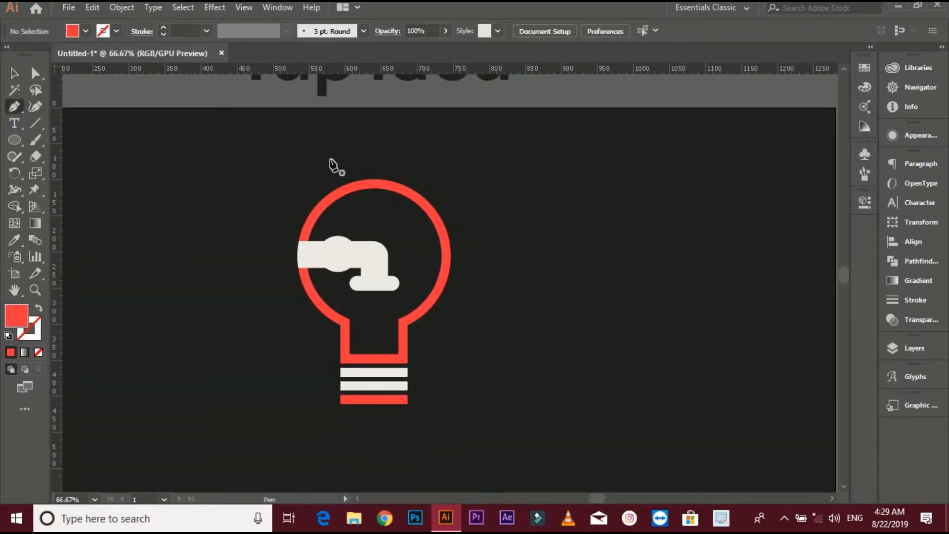
click(374, 152)
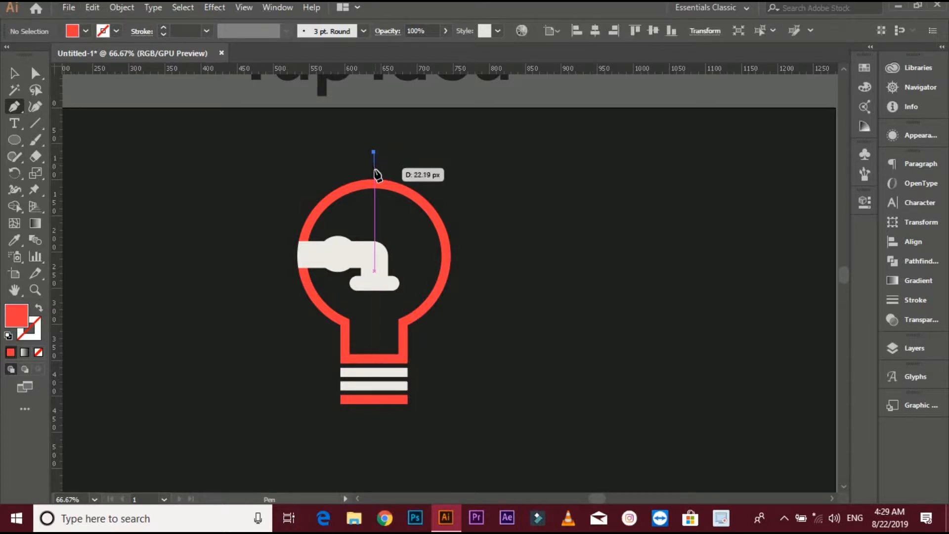
click(374, 169)
click(39, 309)
key(v)
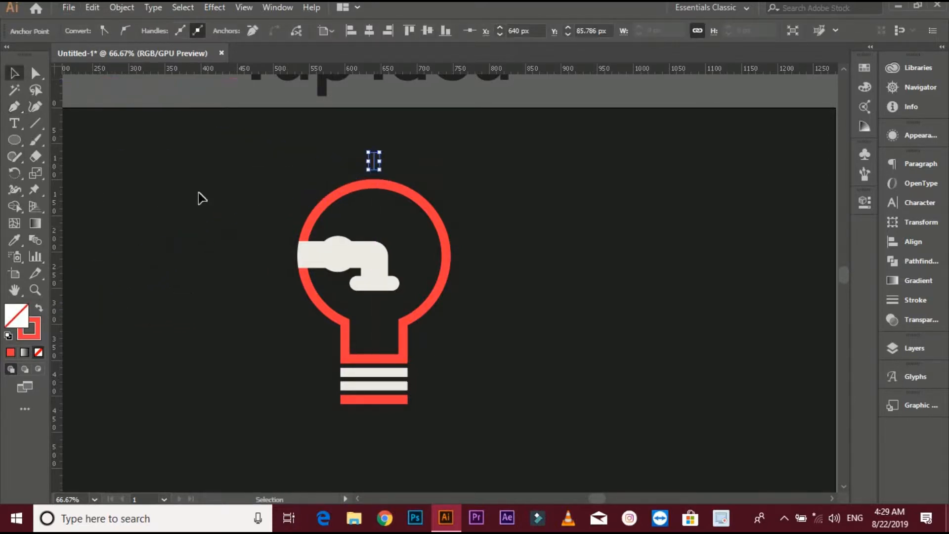
- Set the stroke weight of the short line above the bulb to 5 pt
click(164, 28)
click(164, 28)
click(163, 28)
click(163, 28)
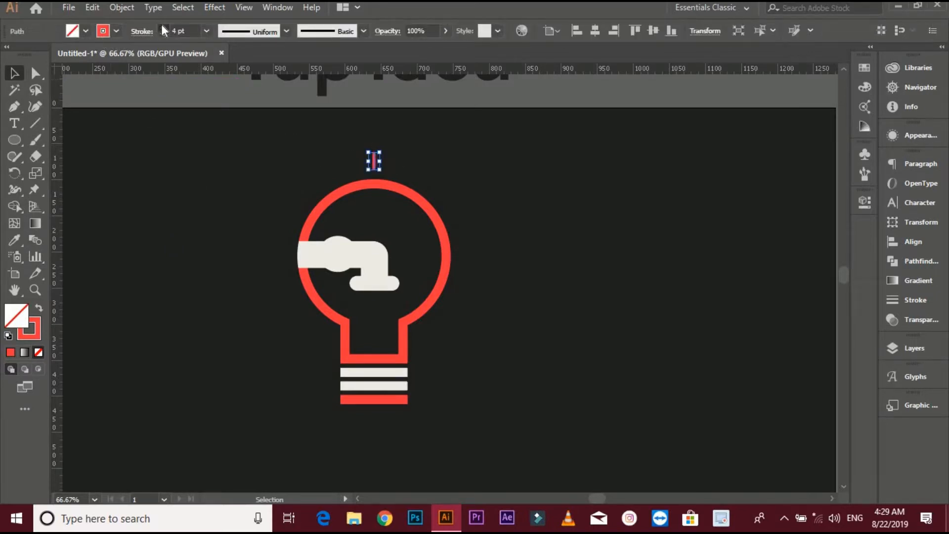
click(361, 168)
- Rotate five evenly spaced copies of the line clockwise around the bulb's centre to form a fan of six rays
scroll(381, 160, up, 1)
click(378, 161)
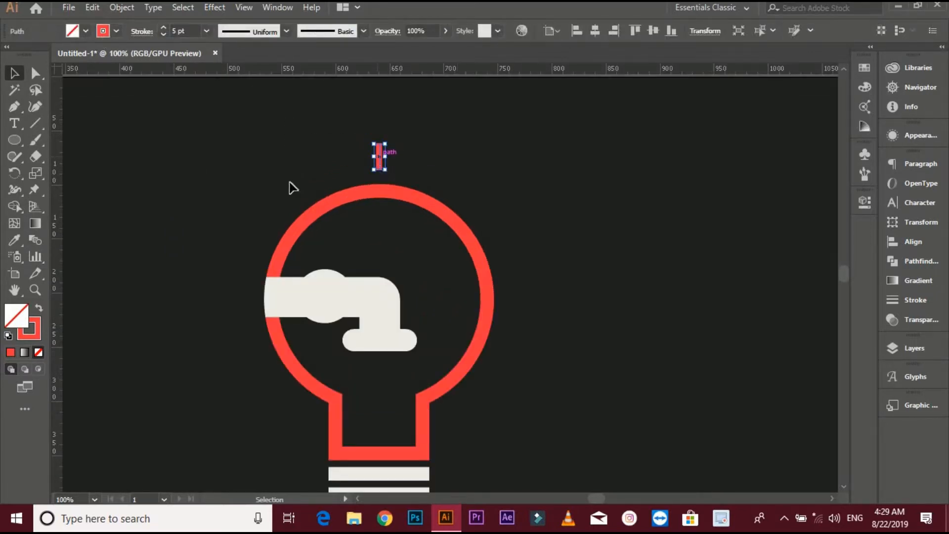
key(r)
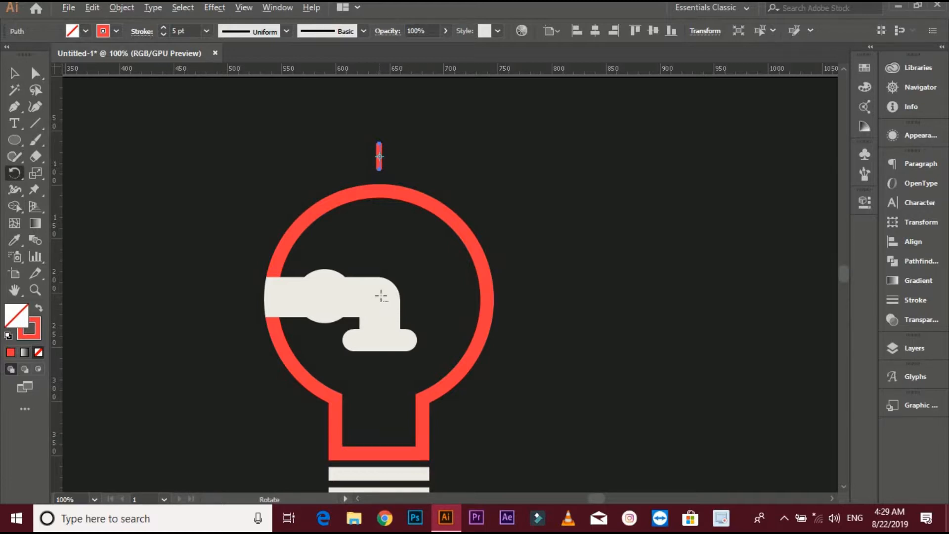
alt+click(383, 296)
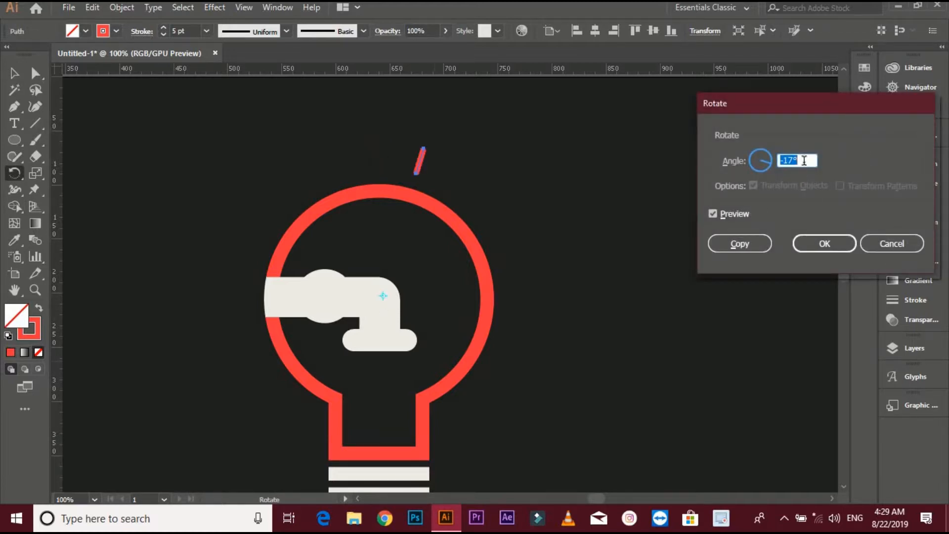
click(739, 244)
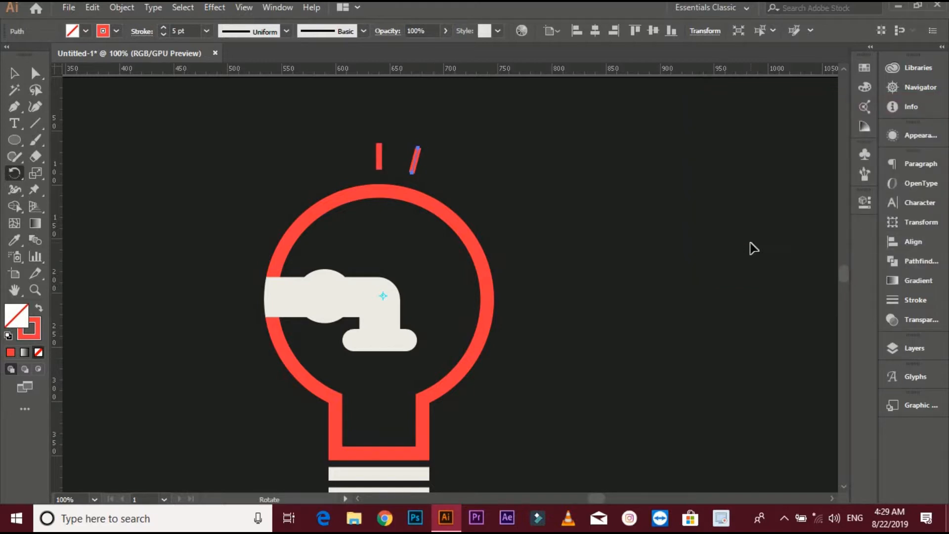
key(ctrl+d)
key(ctrl+d)
key(ctrl+d)
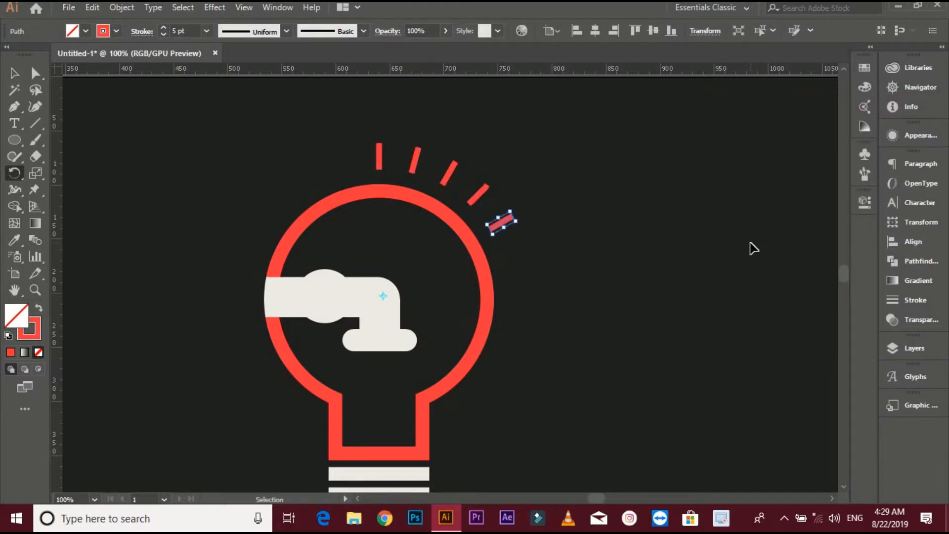
key(ctrl+d)
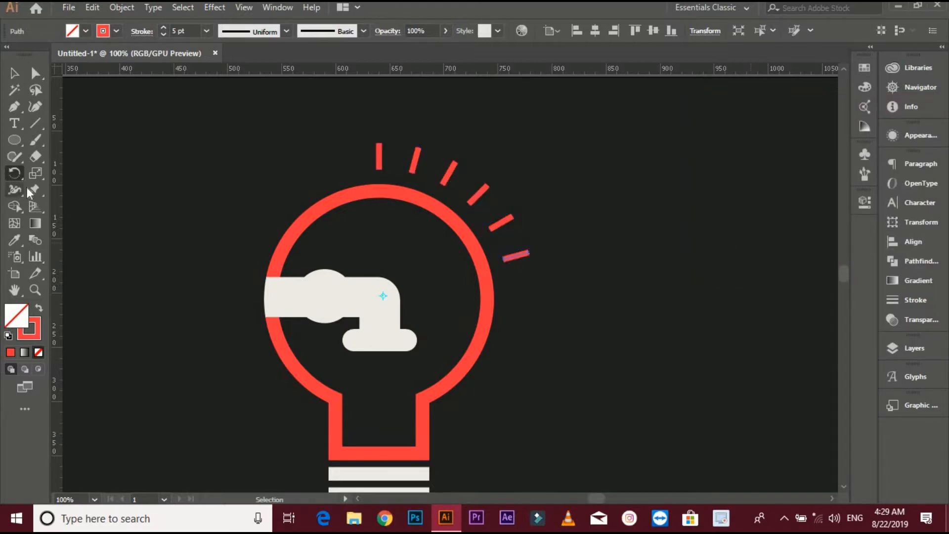
click(15, 74)
click(184, 184)
- Expand the fill and stroke of all six rays into filled shapes
mouse_move(184, 184)
mouse_down()
mouse_move(198, 171)
mouse_move(191, 186)
mouse_up()
scroll(197, 173, down, 1)
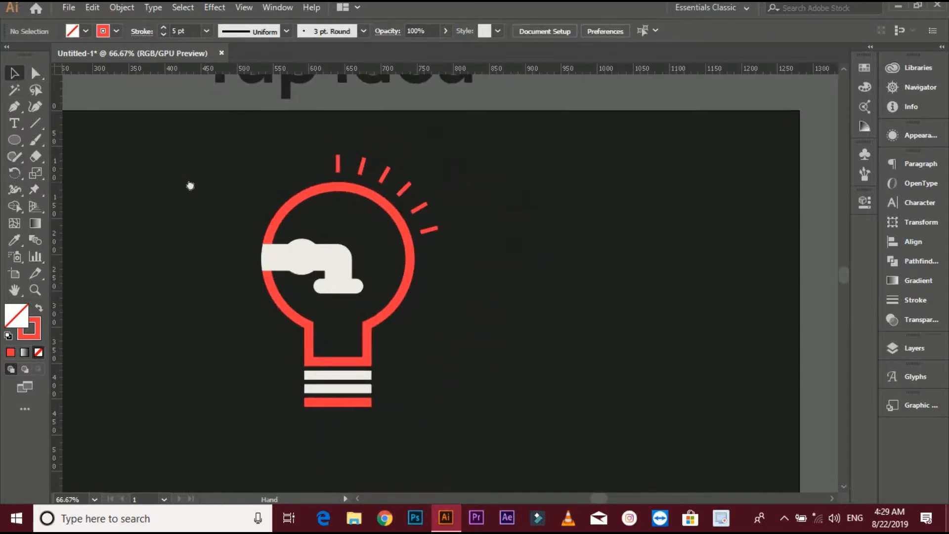
scroll(379, 194, up, 1)
click(318, 147)
shift+click(354, 151)
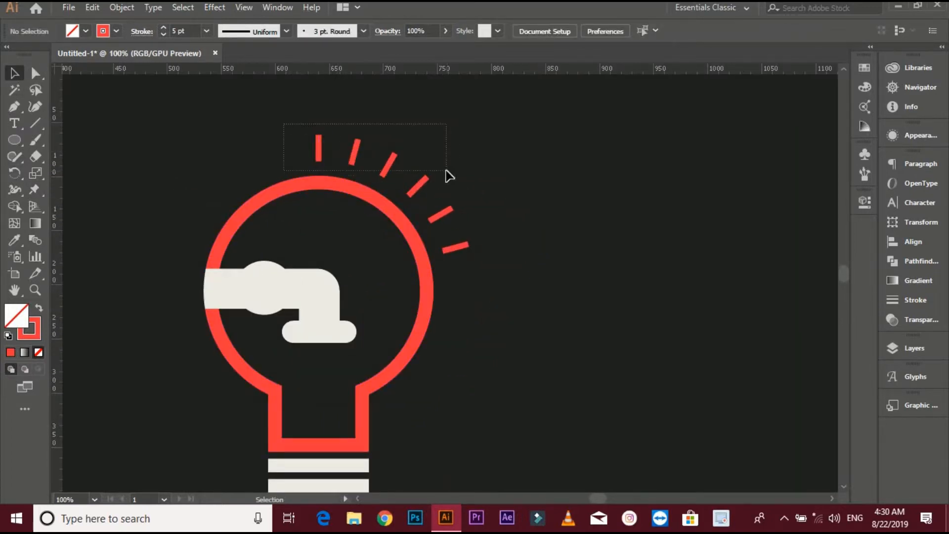
shift+click(389, 164)
shift+click(417, 186)
shift+click(443, 214)
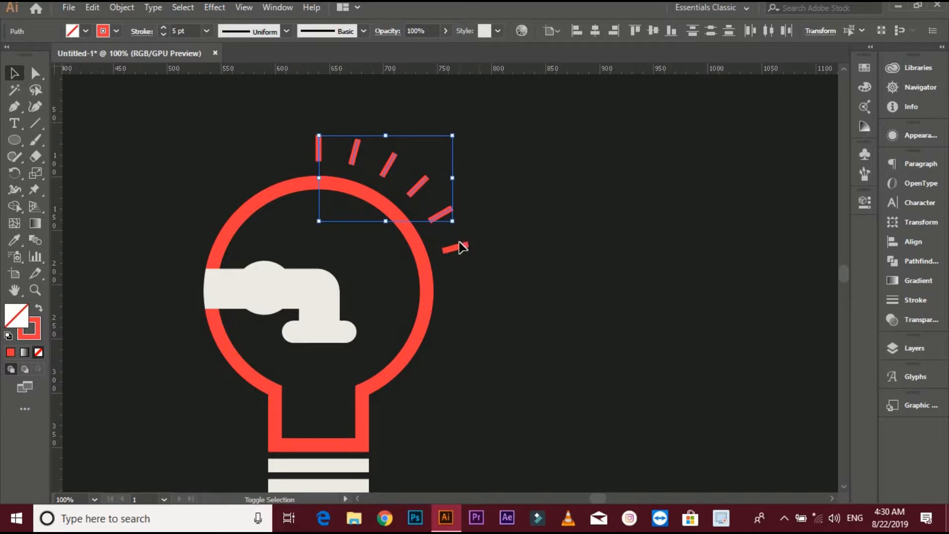
shift+click(458, 249)
click(122, 7)
click(351, 150)
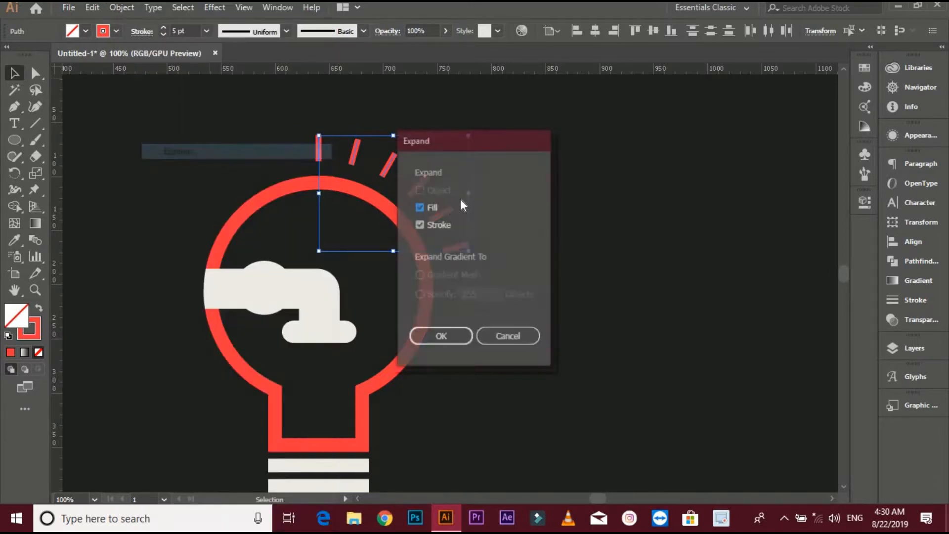
click(452, 331)
click(492, 189)
- Recolour the first, third and fifth rays with the off-white sampled from the tap
click(321, 151)
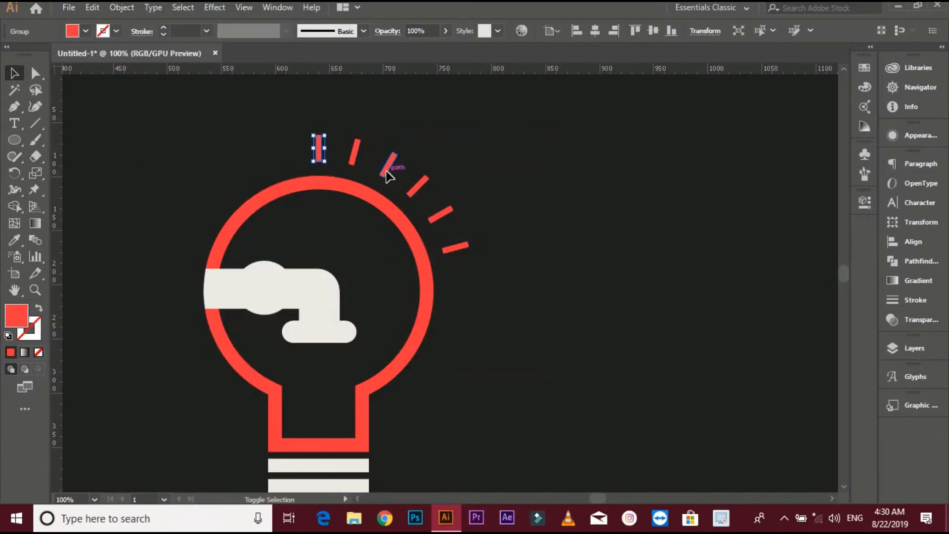
shift+click(387, 166)
shift+click(442, 216)
key(i)
click(303, 271)
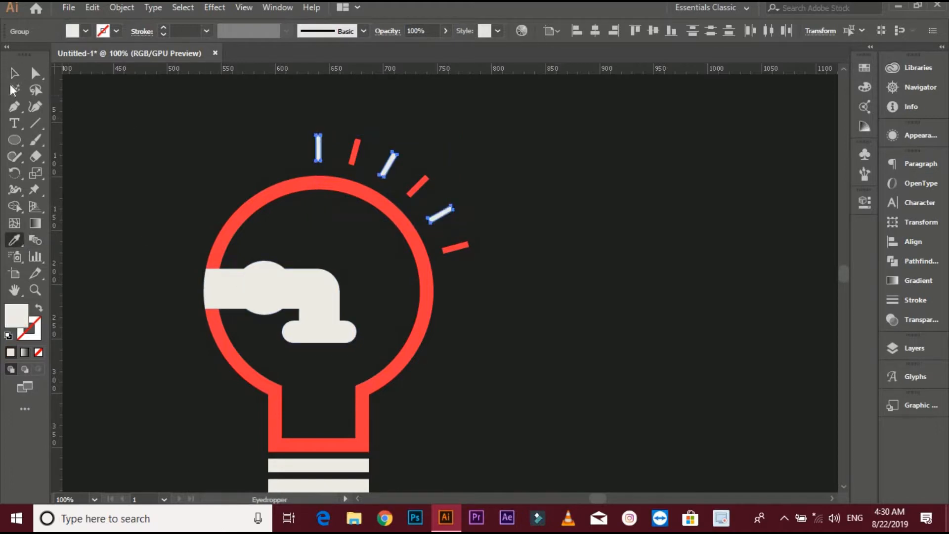
key(v)
click(168, 141)
- Select the whole bulb logo including its rays and group it
scroll(260, 181, down, 1)
drag(246, 183, 285, 179)
drag(176, 138, 429, 293)
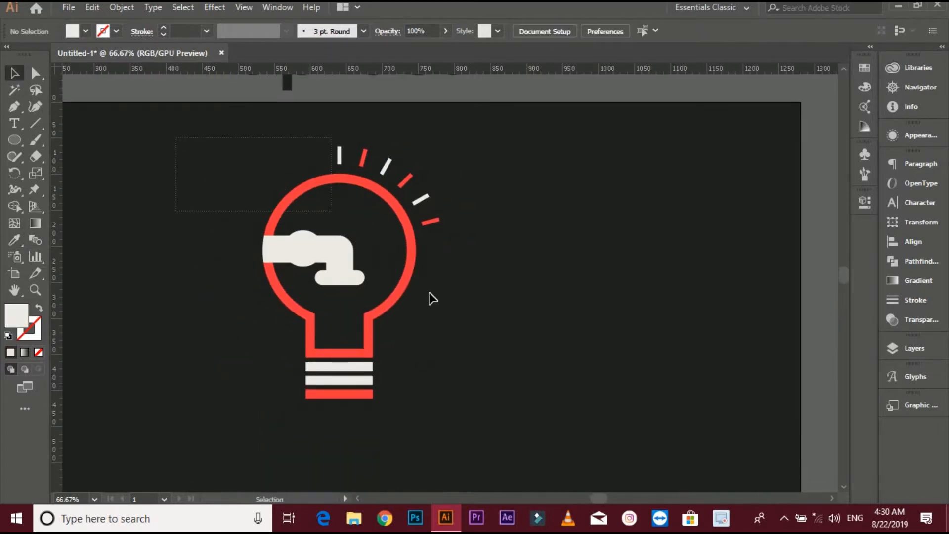
drag(497, 398, 497, 394)
key(ctrl+g)
click(496, 391)
- Draw a closed Pen shape over the lower half of the tap's spout rim and fill it with the bulb's red
scroll(346, 281, up, 1)
click(14, 106)
scroll(305, 266, up, 1)
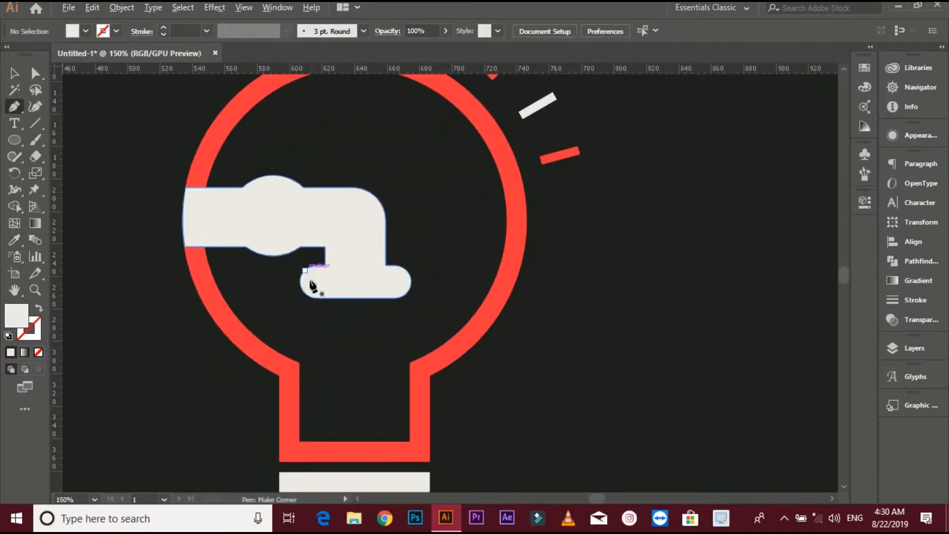
click(300, 283)
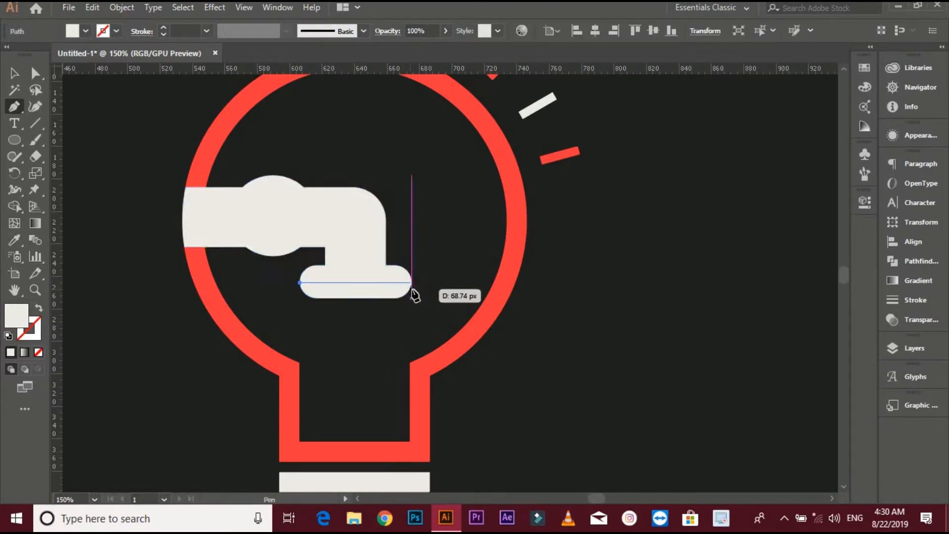
click(423, 310)
click(362, 331)
click(292, 326)
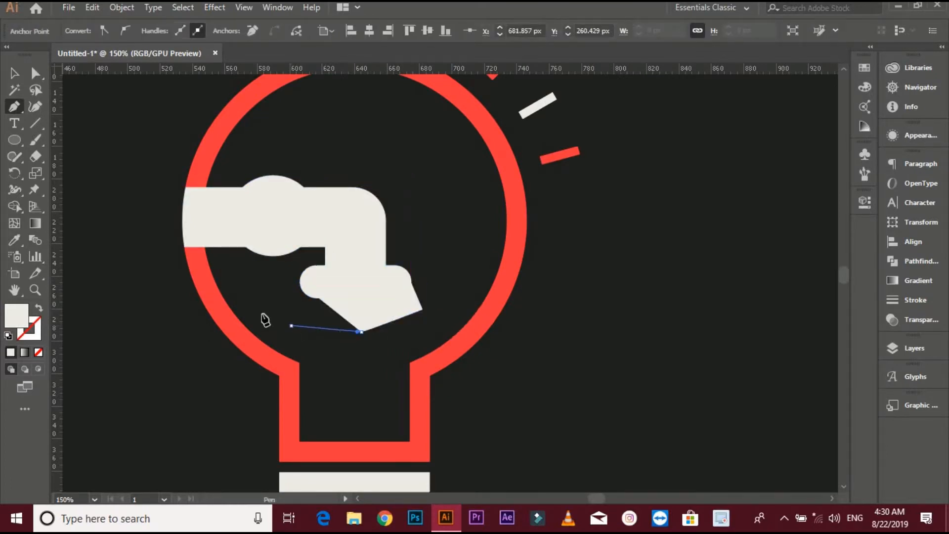
click(262, 313)
click(300, 283)
key(i)
click(210, 266)
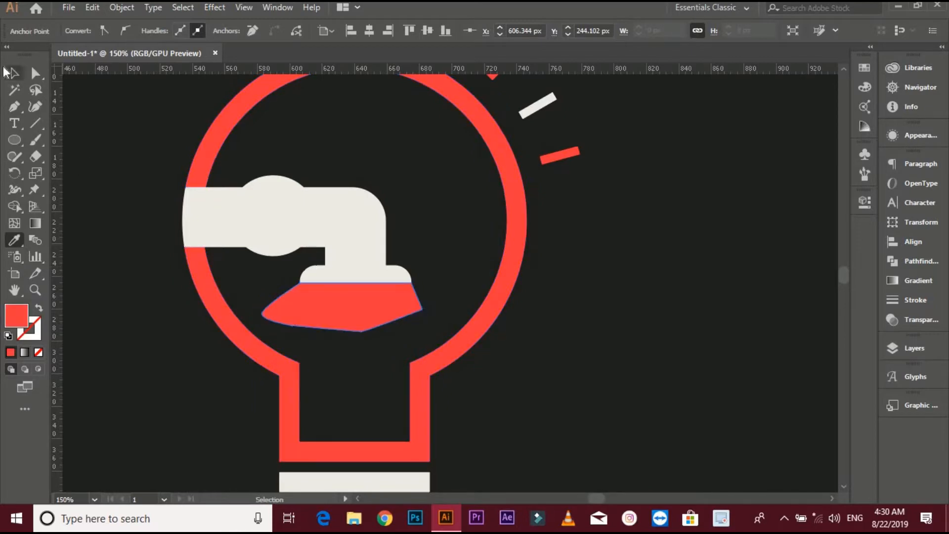
- Remove the part of the red shape outside the spout rim with the Shape Builder
key(v)
key(ctrl+plus)
key(ctrl+a)
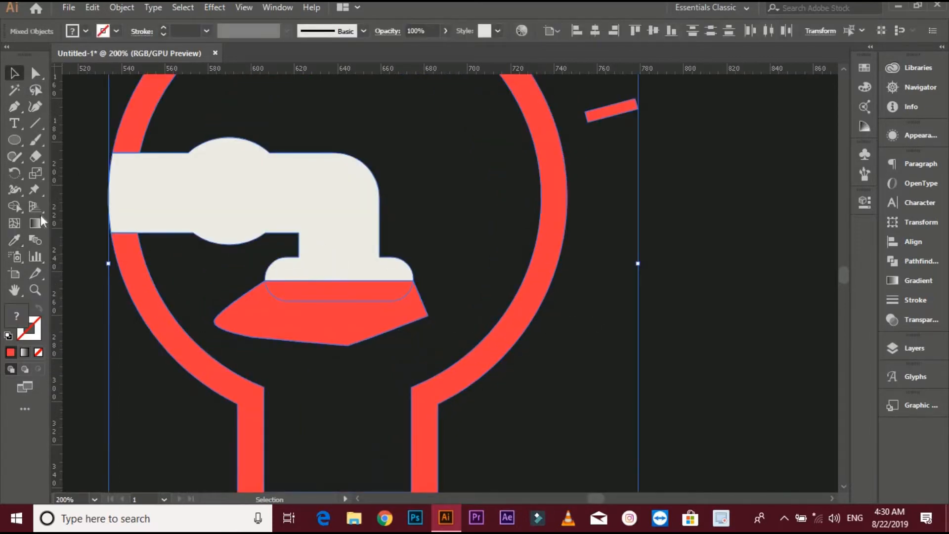
click(15, 207)
alt+click(267, 327)
click(16, 73)
click(578, 264)
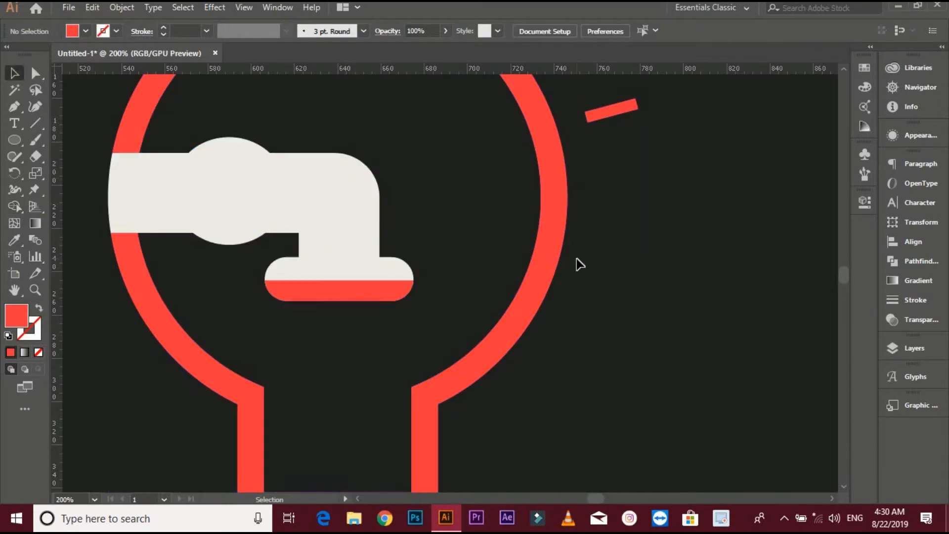
- Draw a tall red ellipse in the empty area left of the bulb
scroll(577, 264, down, 2)
drag(568, 291, 536, 307)
scroll(557, 283, down, 1)
scroll(533, 303, up, 1)
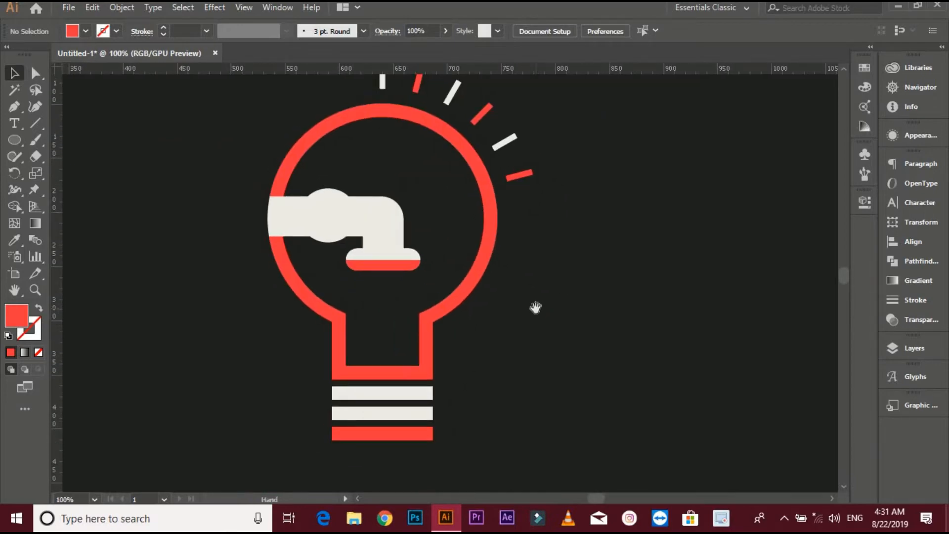
scroll(398, 311, up, 1)
click(15, 140)
drag(142, 262, 325, 249)
drag(150, 166, 220, 262)
- Convert the ellipse's uppermost anchor into a sharp corner point
key(a)
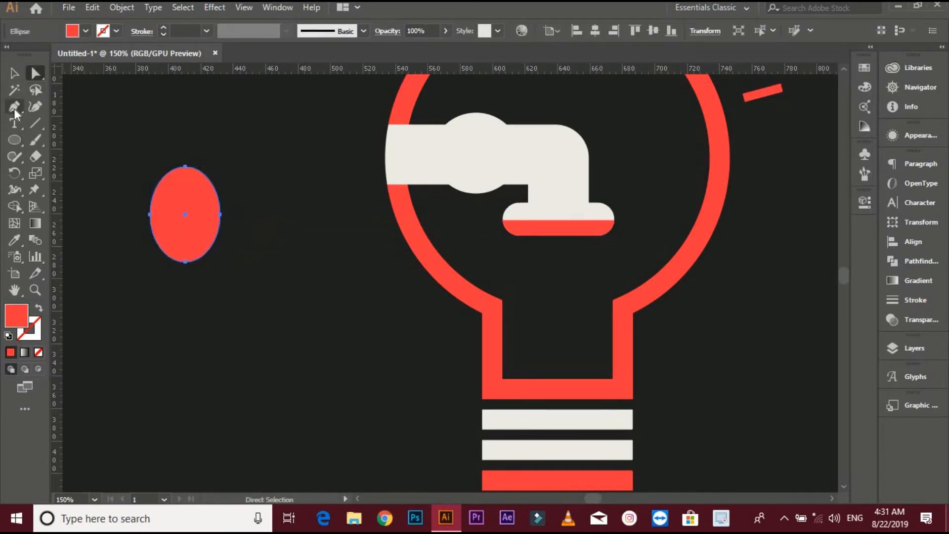
click(15, 107)
click(69, 157)
click(185, 166)
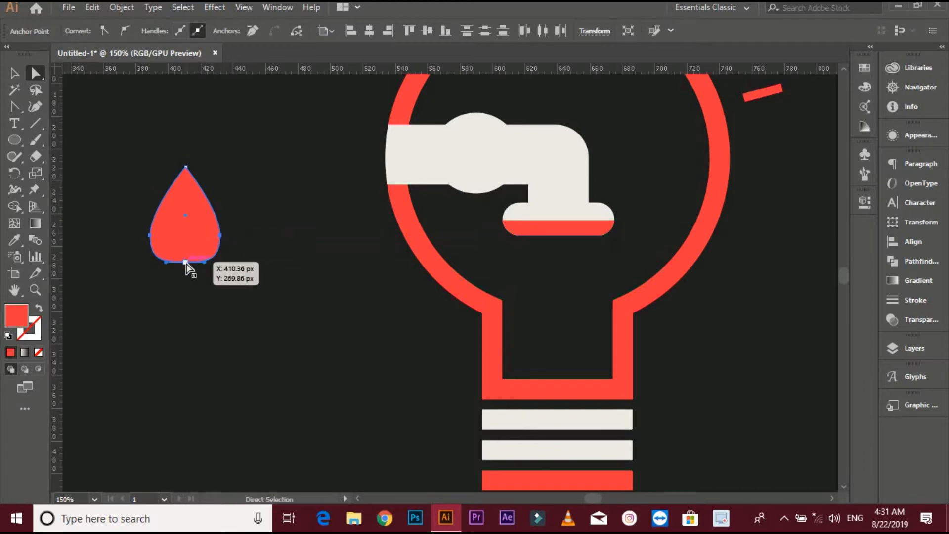
- Refine the teardrop by pulling its lowest anchor down and moving both side anchors lower
drag(186, 263, 186, 287)
click(120, 213)
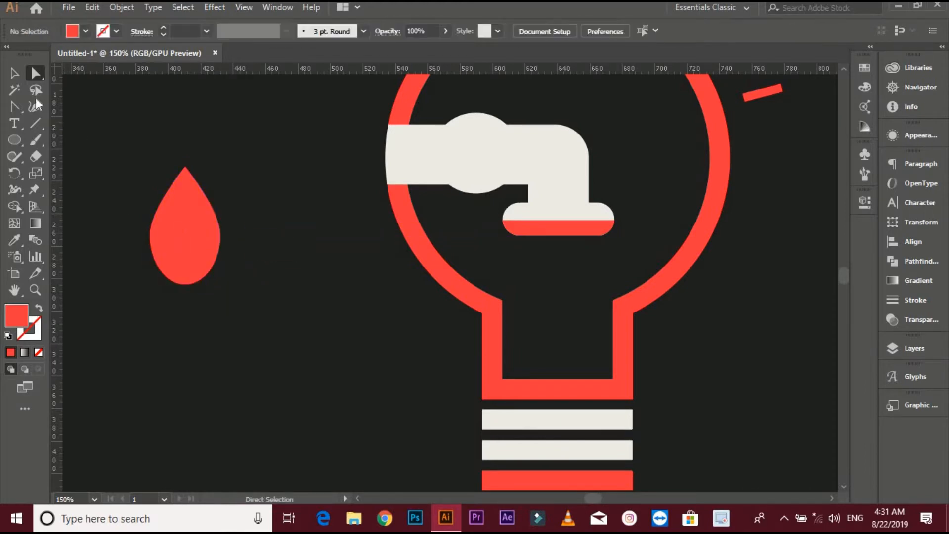
click(218, 246)
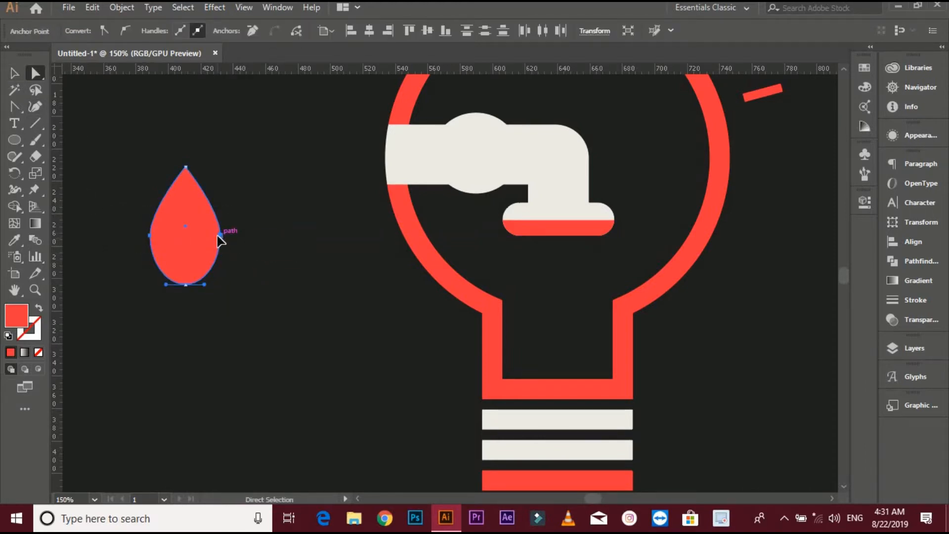
drag(217, 234, 217, 244)
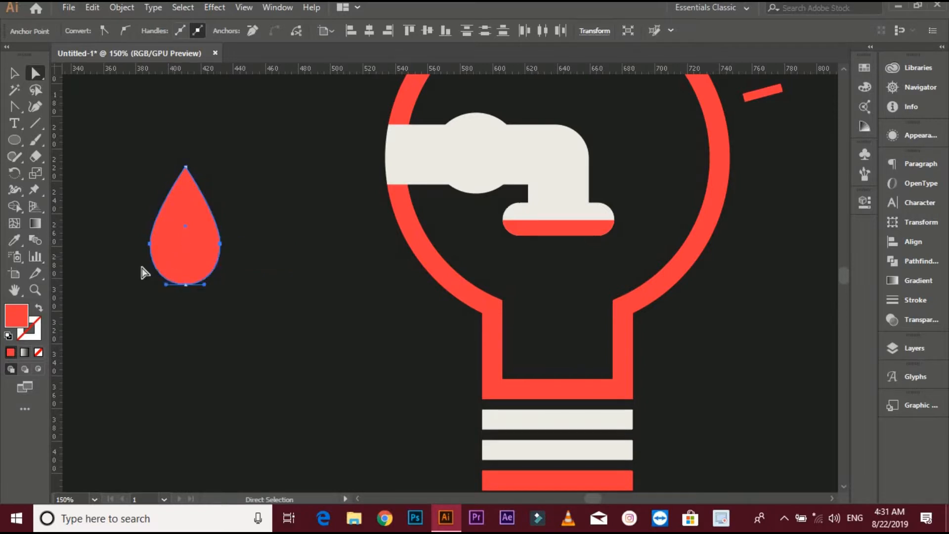
drag(185, 285, 224, 274)
click(129, 267)
- Scale the teardrop down and place it centred below the tap's spout
click(19, 77)
click(200, 262)
click(223, 274)
drag(187, 246, 557, 291)
click(584, 322)
click(582, 308)
drag(540, 333, 439, 314)
click(459, 261)
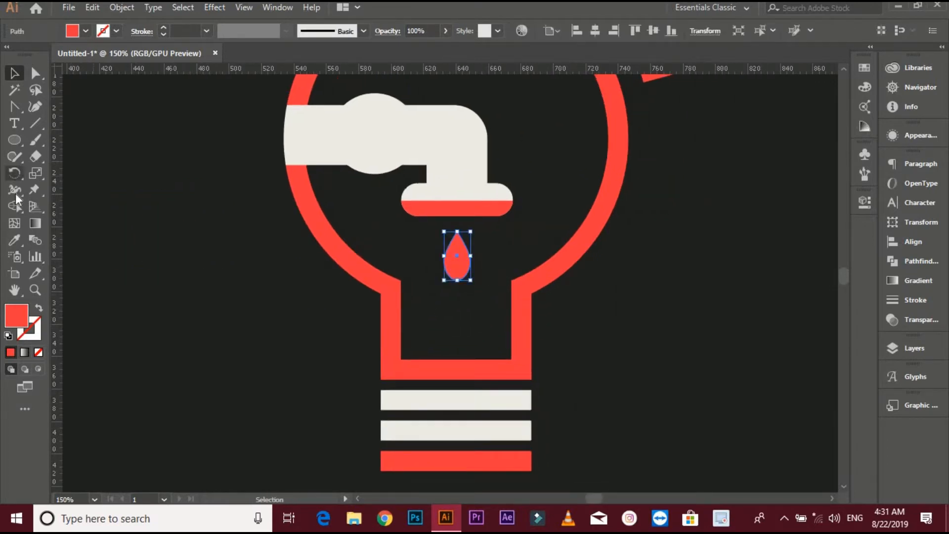
- Recolour the drop with the off-white sampled from the tap
click(15, 241)
click(308, 152)
click(16, 76)
click(242, 240)
- Add two smaller copies of the drop, one at its lower right and one at its lower left
scroll(253, 247, down, 1)
drag(253, 247, 251, 289)
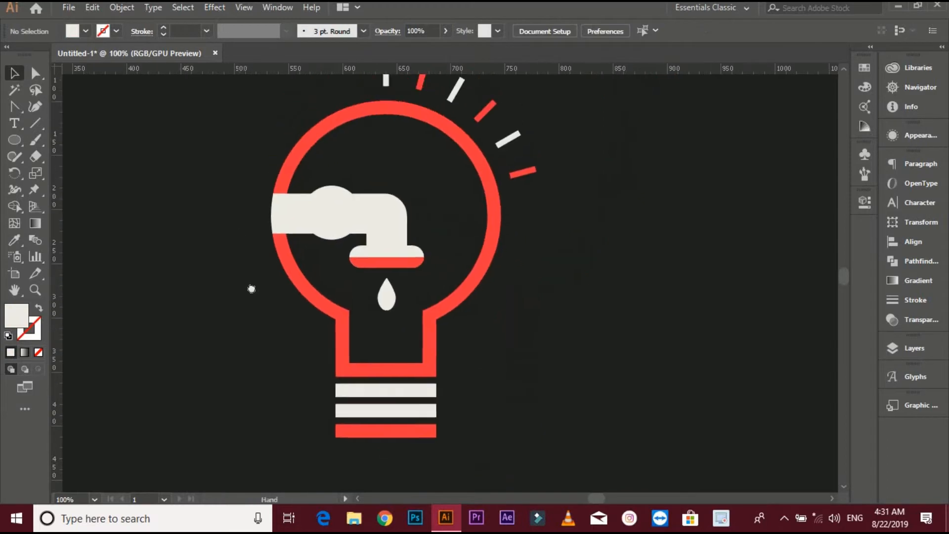
scroll(386, 297, up, 2)
drag(399, 316, 437, 370)
click(403, 348)
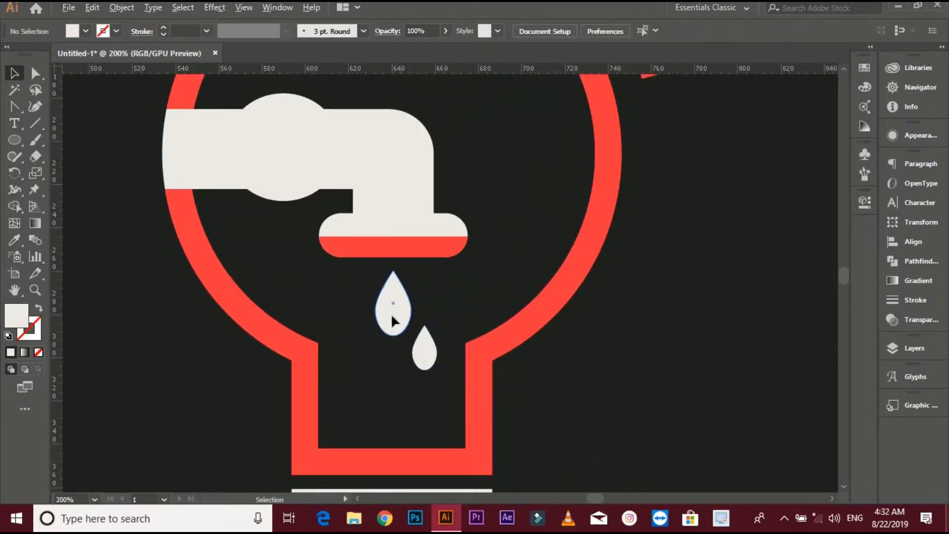
drag(393, 321, 373, 389)
click(361, 292)
- Group the three drops and centre them horizontally on the red band of the tap's spout
drag(401, 351, 432, 382)
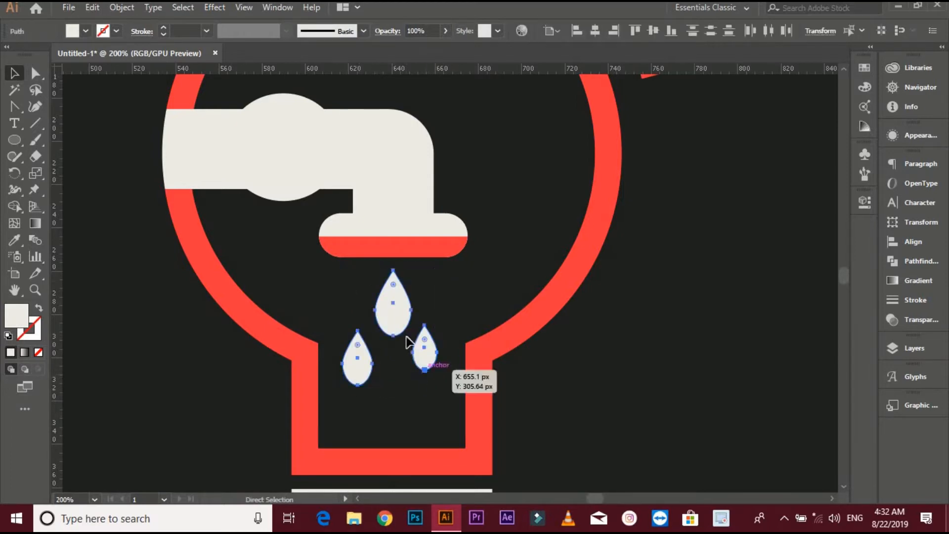
key(ctrl+g)
click(394, 197)
click(400, 247)
shift+click(398, 303)
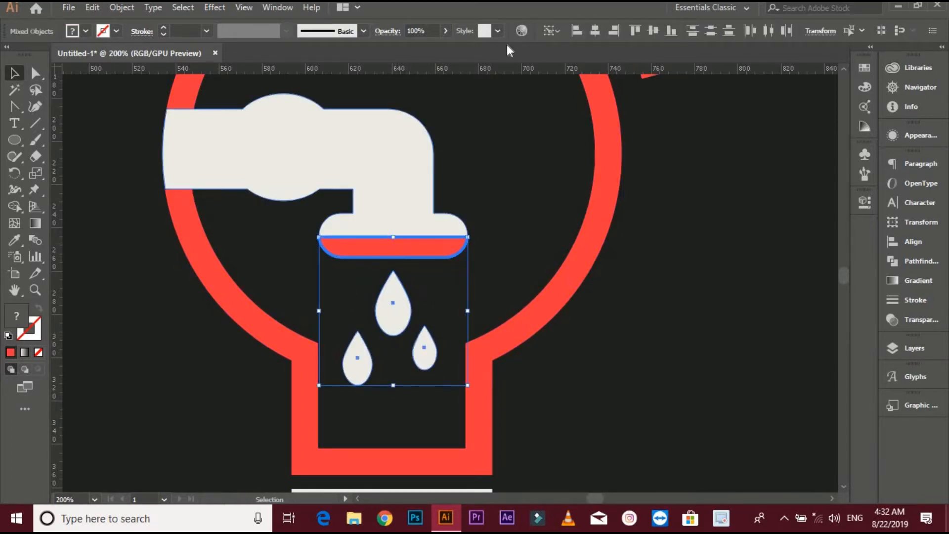
click(593, 32)
click(706, 234)
scroll(702, 228, down, 2)
drag(720, 275, 593, 263)
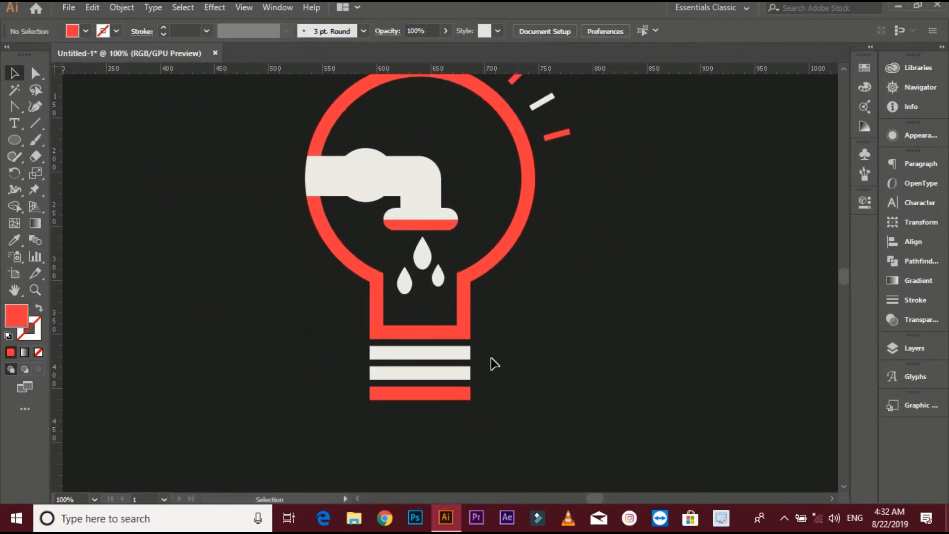
- Try to recolour the drops below the spout with the red sampled from the bulb outline
scroll(492, 359, up, 1)
scroll(535, 314, down, 2)
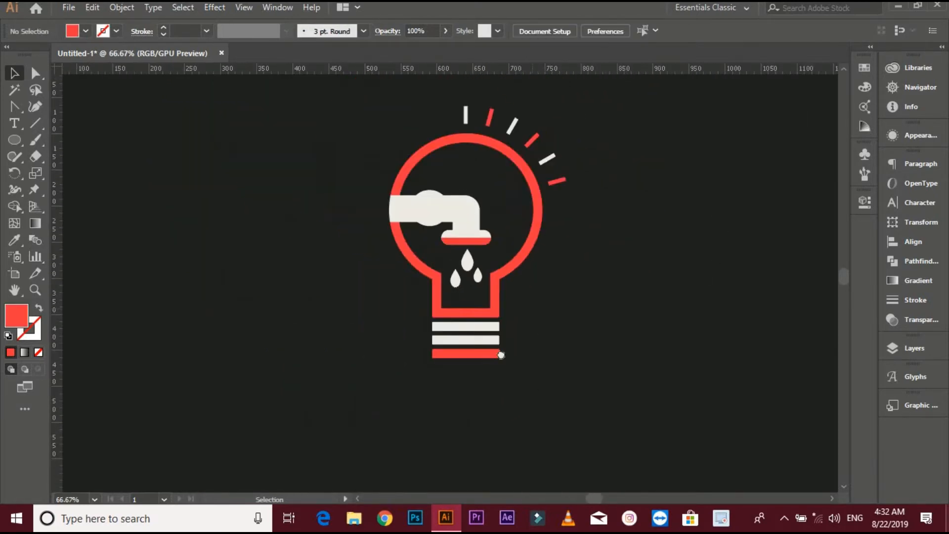
scroll(521, 347, up, 1)
click(350, 352)
scroll(350, 352, up, 1)
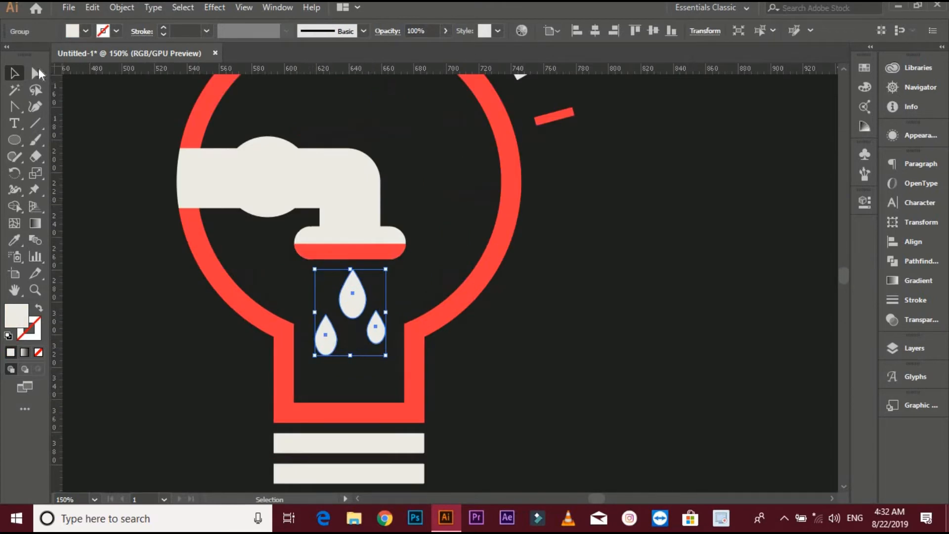
key(a)
shift+click(333, 346)
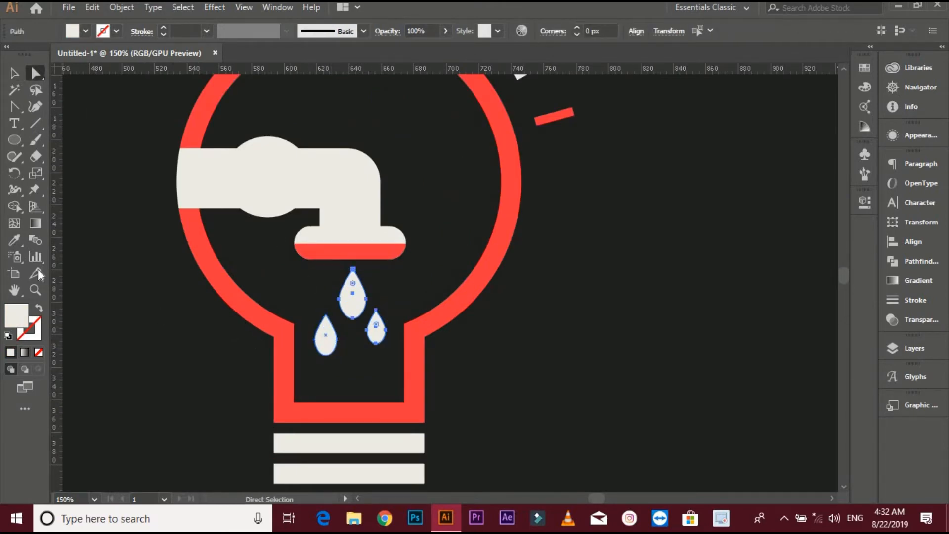
click(15, 241)
click(195, 240)
key(ctrl+z)
click(15, 74)
click(66, 216)
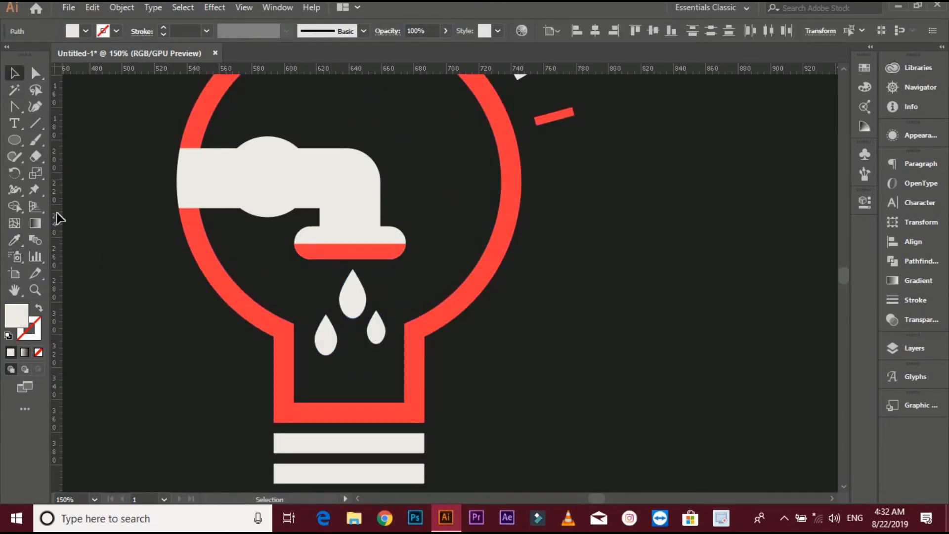
- Recolour the two smaller drops with the red sampled from the bulb outline
click(35, 74)
click(325, 345)
click(15, 241)
click(221, 276)
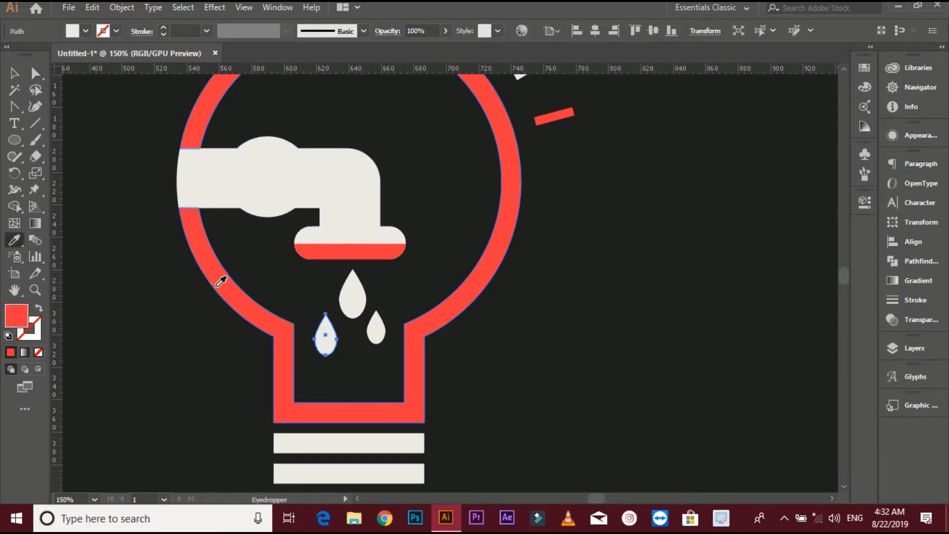
ctrl+click(368, 346)
click(377, 333)
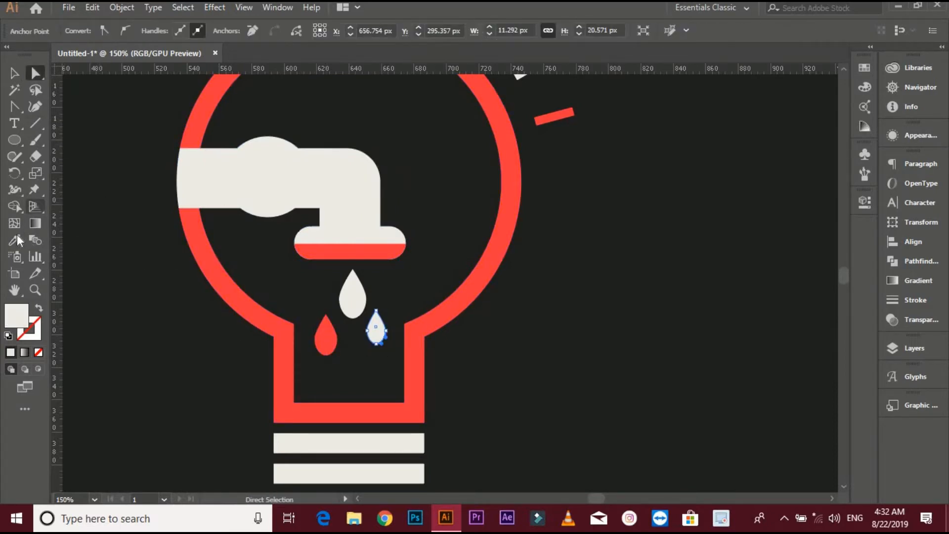
click(15, 242)
click(207, 286)
ctrl+click(207, 286)
scroll(207, 286, down, 2)
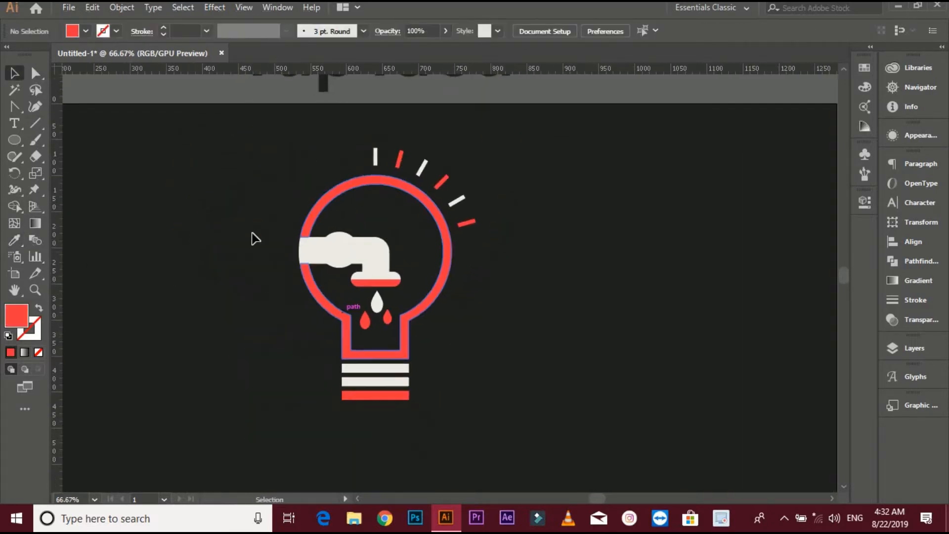
- Group all parts of the bulb illustration and scale the group down slightly
drag(271, 284, 265, 245)
drag(566, 417, 562, 414)
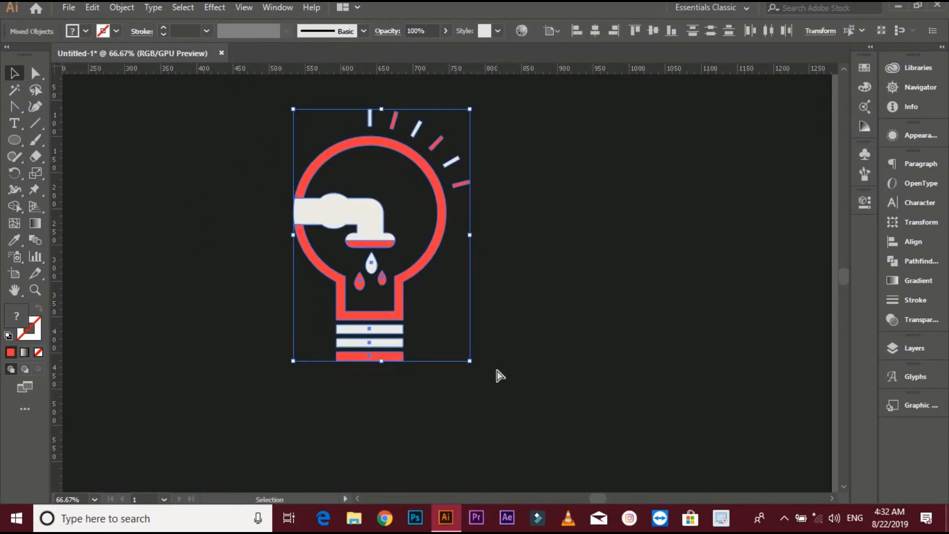
key(ctrl+g)
drag(470, 362, 459, 344)
click(571, 327)
scroll(575, 330, down, 1)
drag(575, 330, 570, 287)
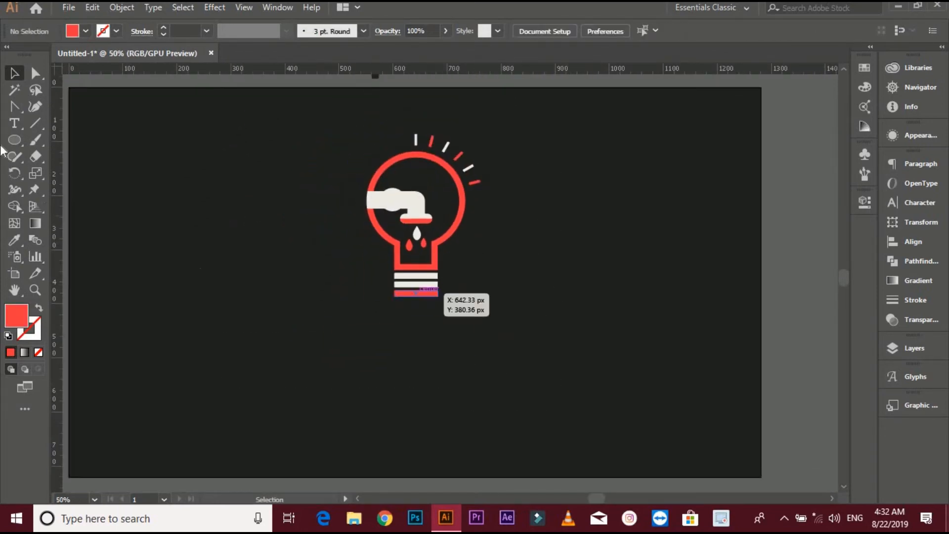
- Add the text "Tap idea" near the base of the bulb
click(15, 124)
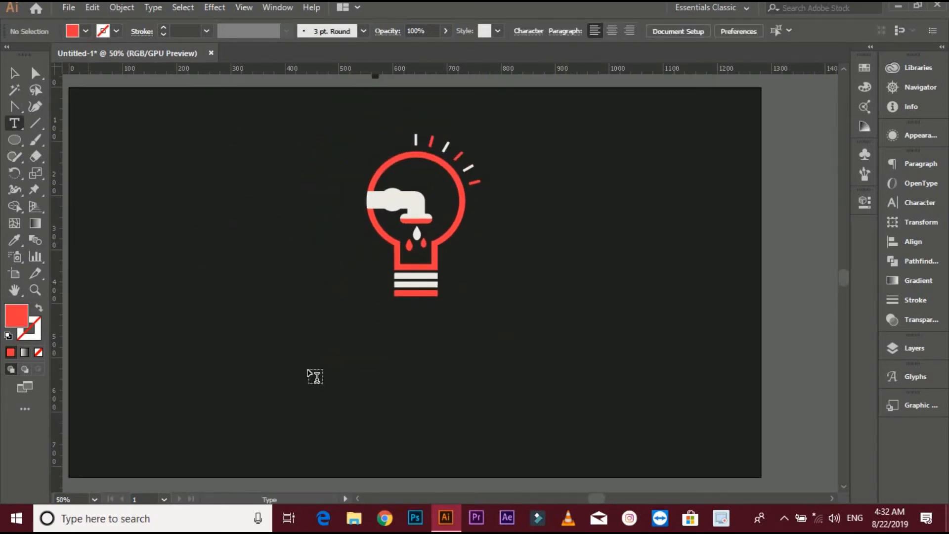
click(280, 334)
key(BackSpace)
text(Tap)
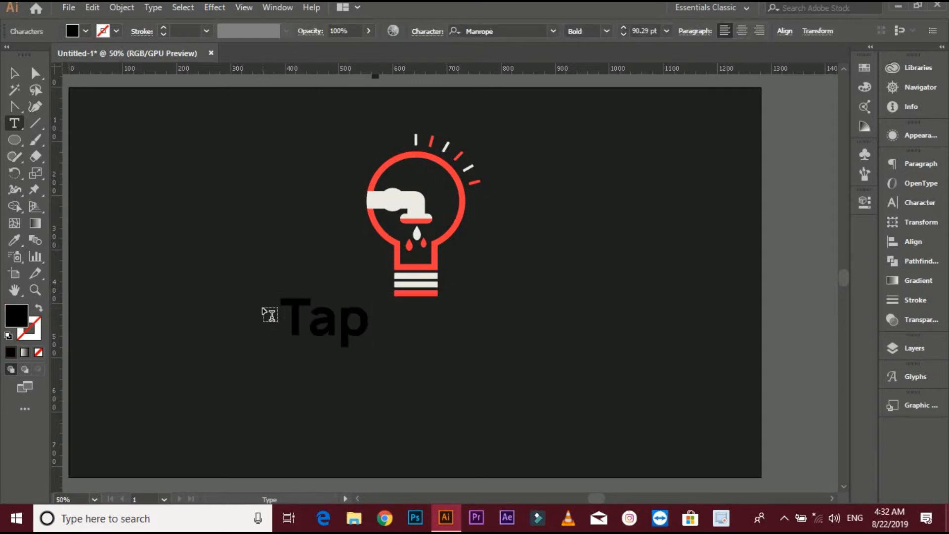
text( i)
key(BackSpace)
text(ifea)
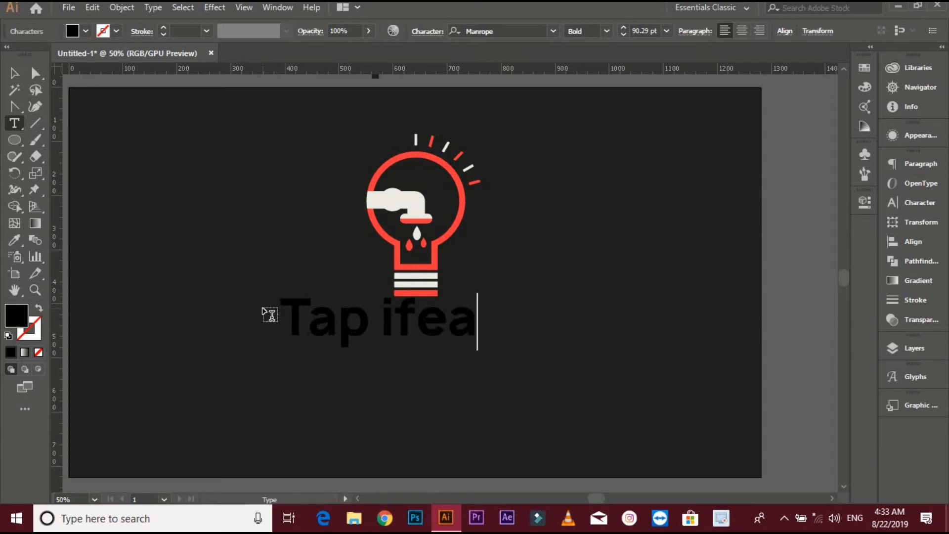
key(BackSpace)
key(BackSpace)
key(BackSpace)
text(dea)
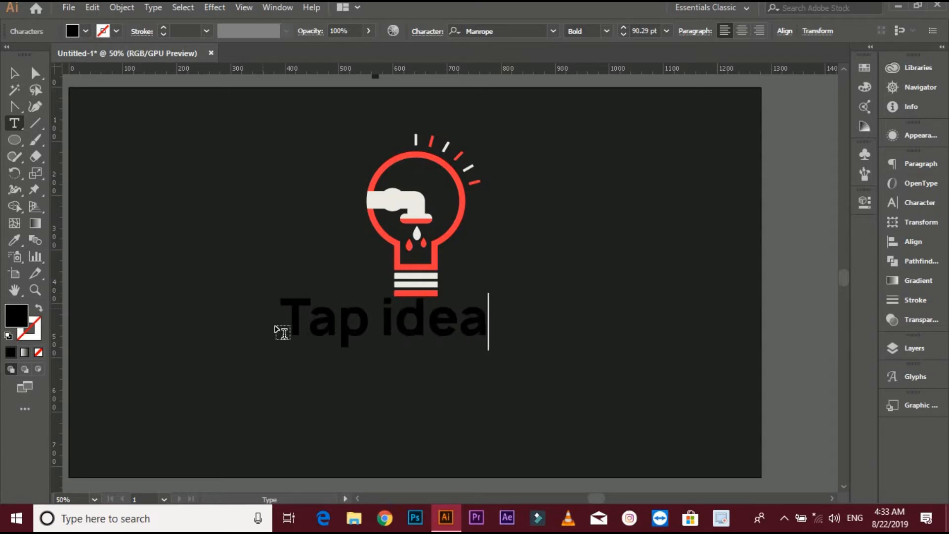
- Apply the font and off-white colour of the "Coves" sample text to the word "idea"
drag(386, 325, 483, 329)
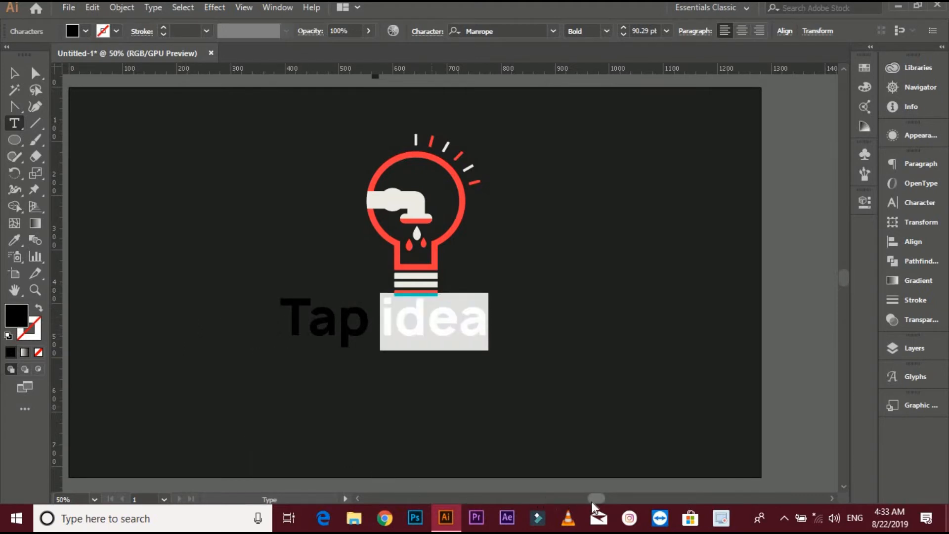
drag(593, 501, 581, 509)
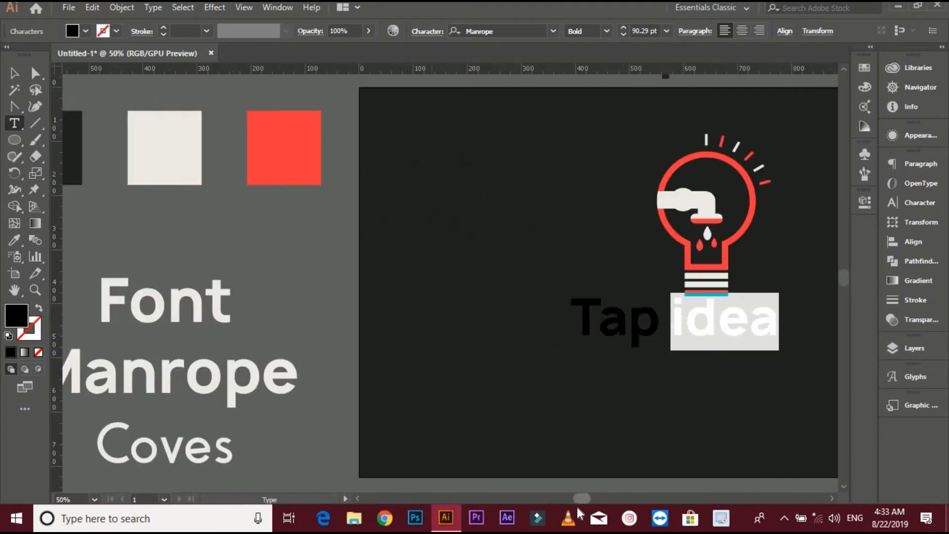
click(15, 241)
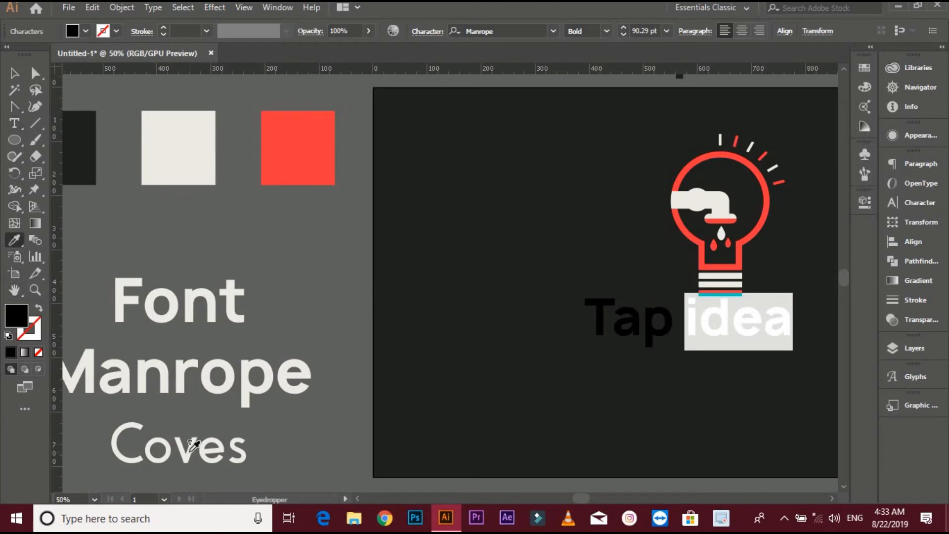
click(190, 448)
click(14, 74)
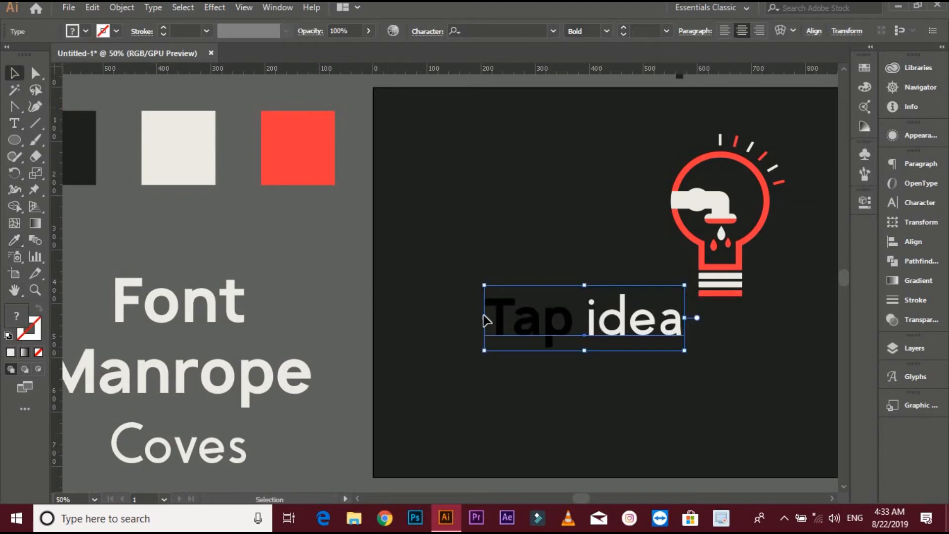
- Recolour the word "Tap" with the red sampled from the colour swatch beside the artboard
double_click(518, 317)
triple_click(562, 328)
drag(581, 325, 403, 332)
click(14, 242)
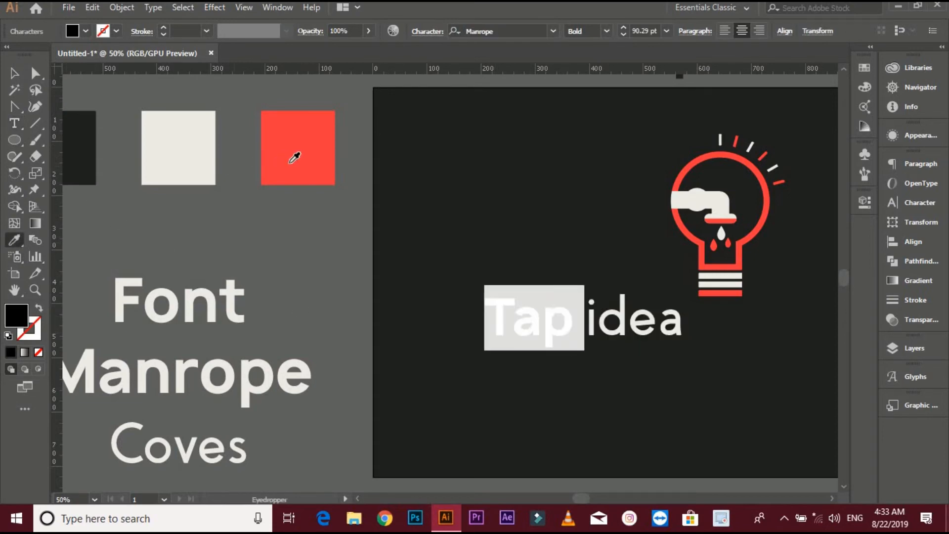
click(296, 154)
click(12, 73)
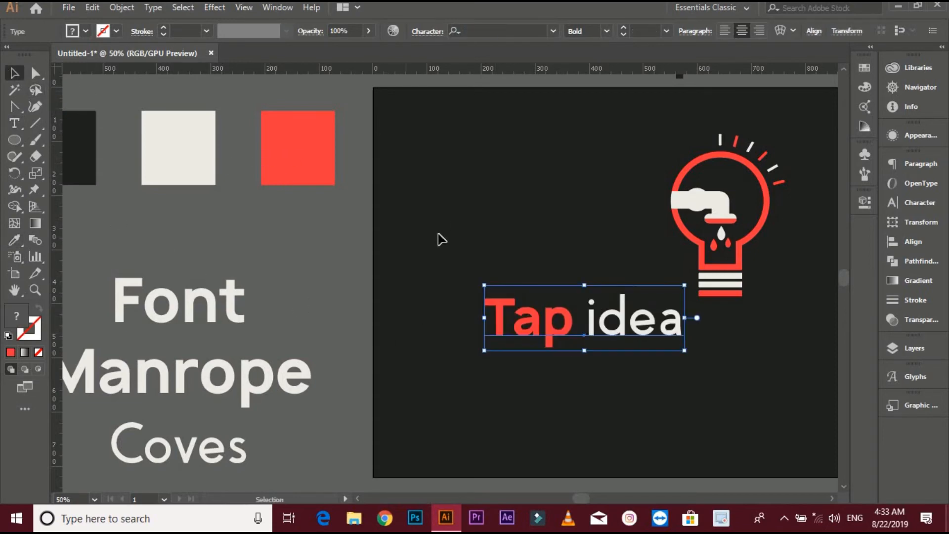
- Centre the "Tap idea" text horizontally on the bulb group
click(564, 190)
drag(551, 207, 355, 200)
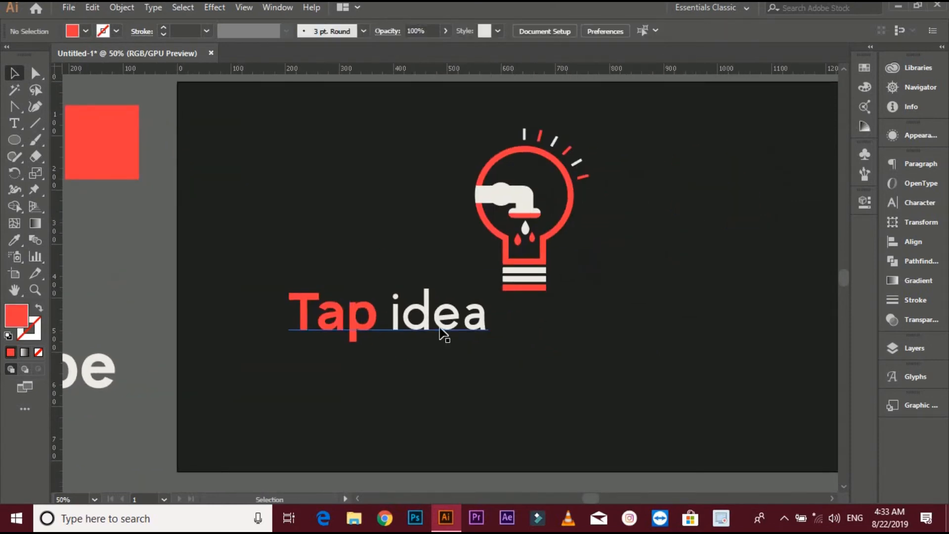
drag(637, 314, 470, 207)
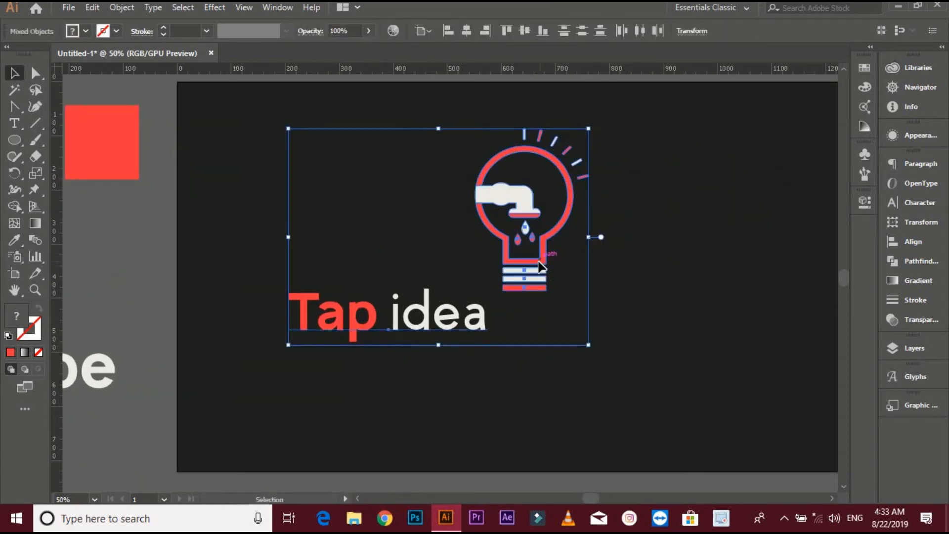
click(466, 30)
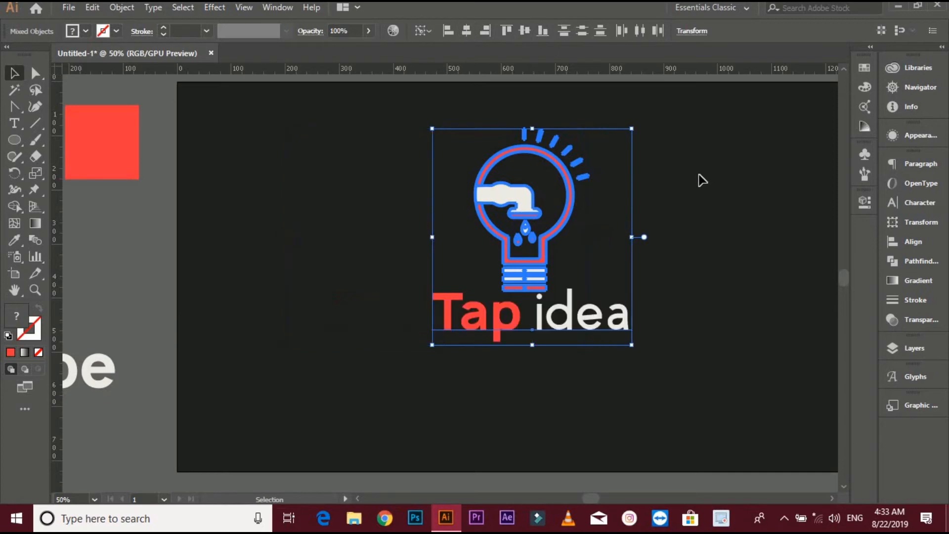
click(709, 214)
- Move the "Tap idea" text down to leave a gap below the bulb's base bars
drag(574, 324, 579, 343)
click(611, 305)
click(578, 325)
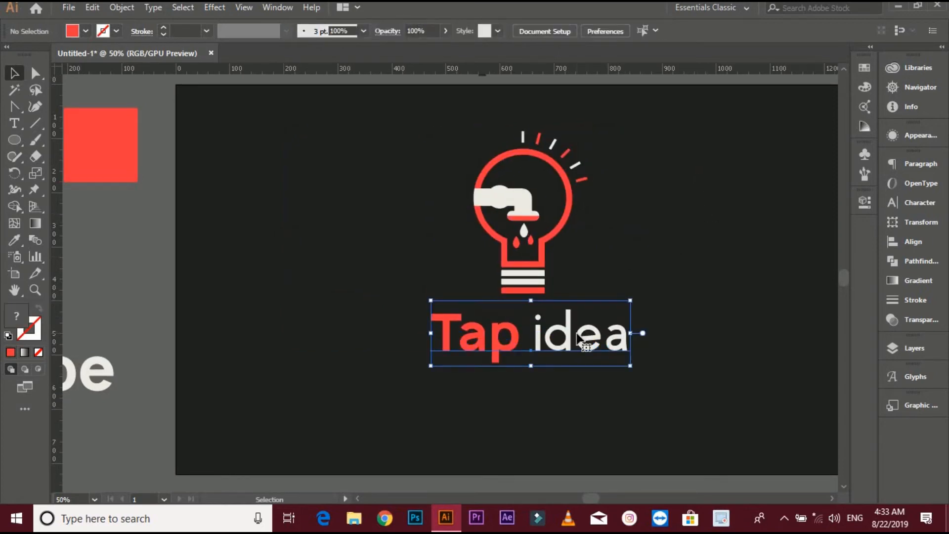
- Convert the "Tap idea" text to outlines and scale it down around its centre
right_click(579, 334)
click(617, 162)
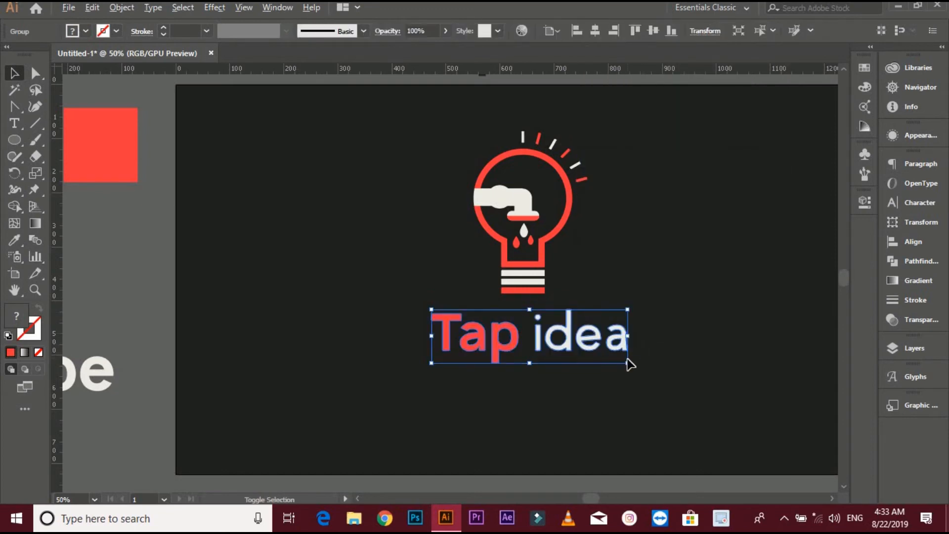
drag(628, 365, 610, 361)
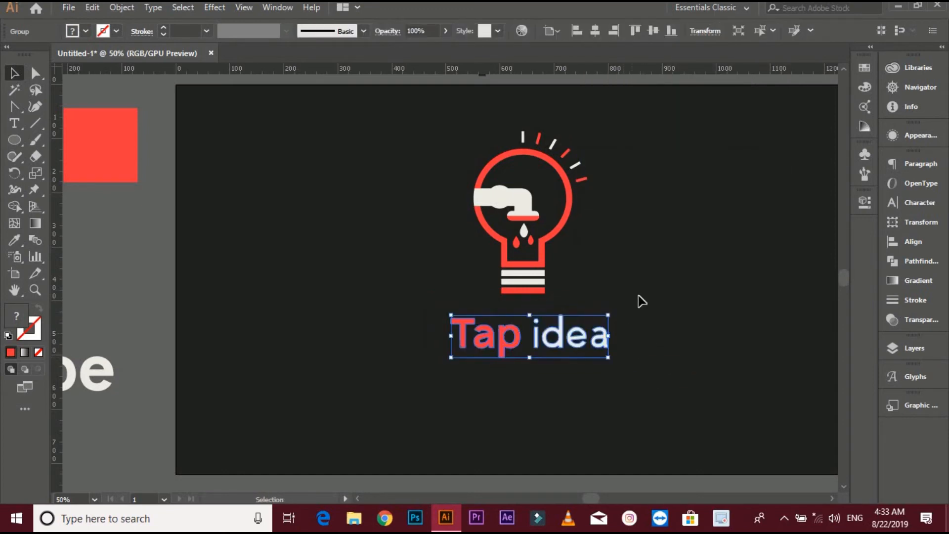
- Centre the outlined text horizontally under the bulb group, with the bulb as the key object
click(390, 175)
drag(390, 175, 633, 390)
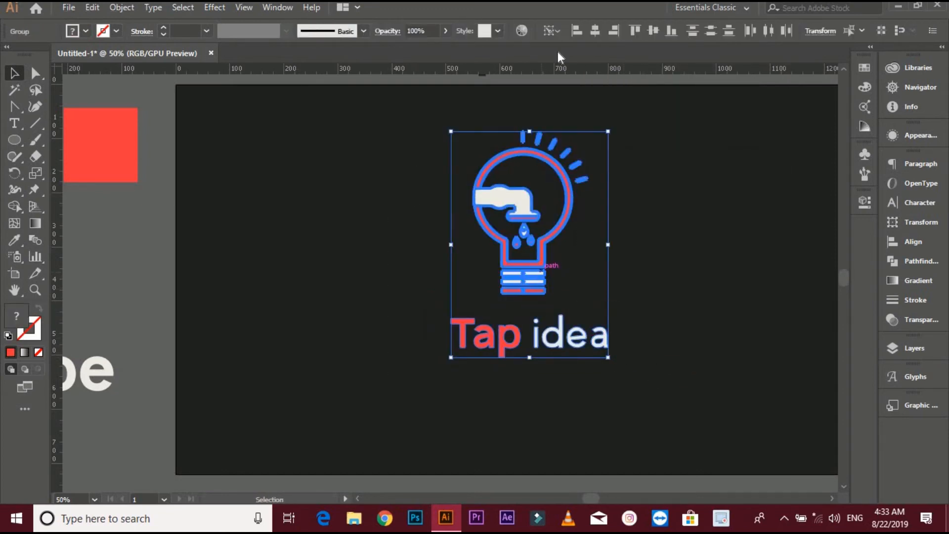
click(594, 30)
click(668, 169)
scroll(670, 169, down, 1)
drag(614, 214, 549, 253)
scroll(665, 262, up, 1)
drag(612, 273, 561, 267)
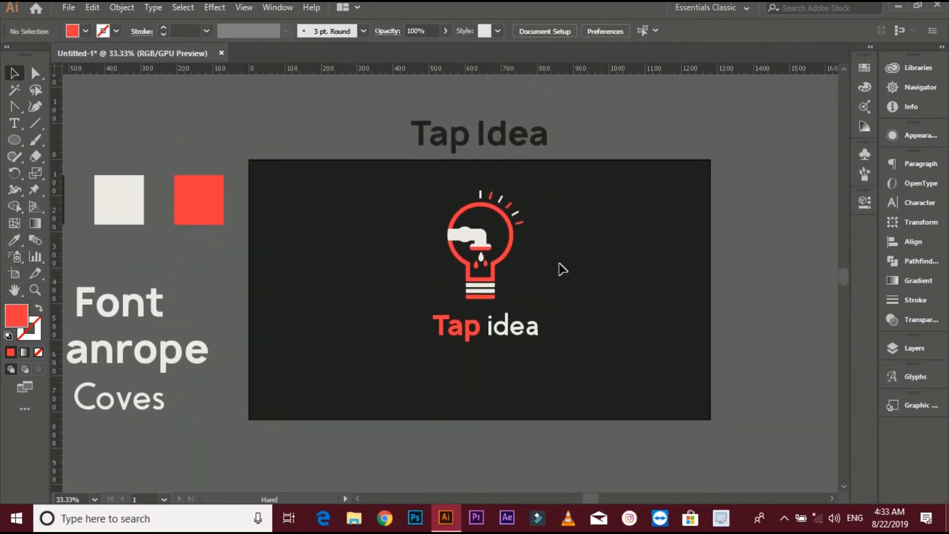
- Group the bulb illustration and the outlined text into one logo
scroll(548, 263, up, 1)
drag(438, 263, 688, 452)
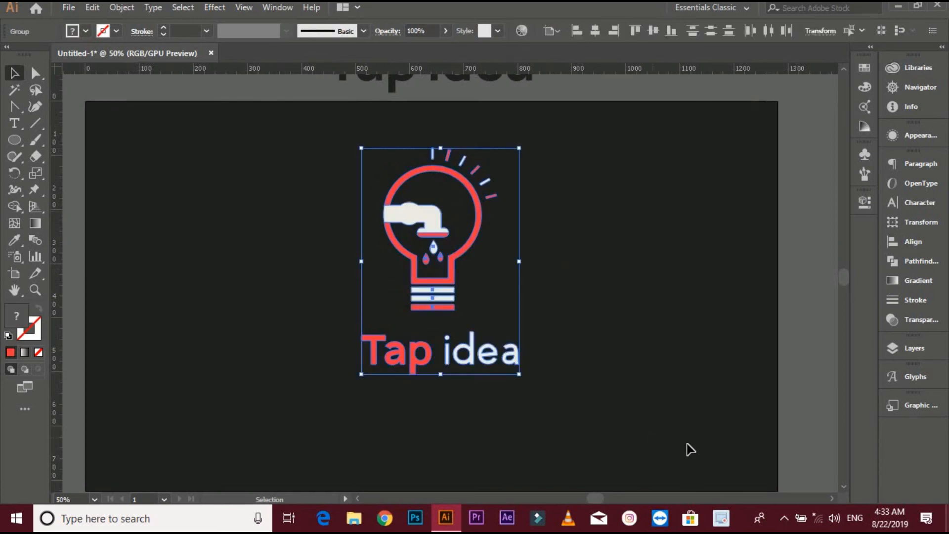
key(a)
key(v)
click(657, 360)
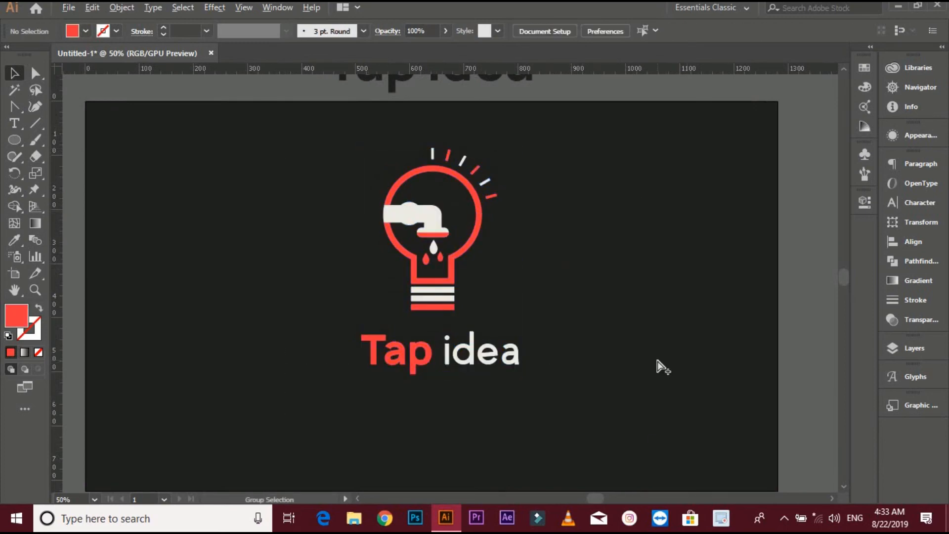
- Centre the logo horizontally and vertically on the dark background rectangle
key(ctrl+a)
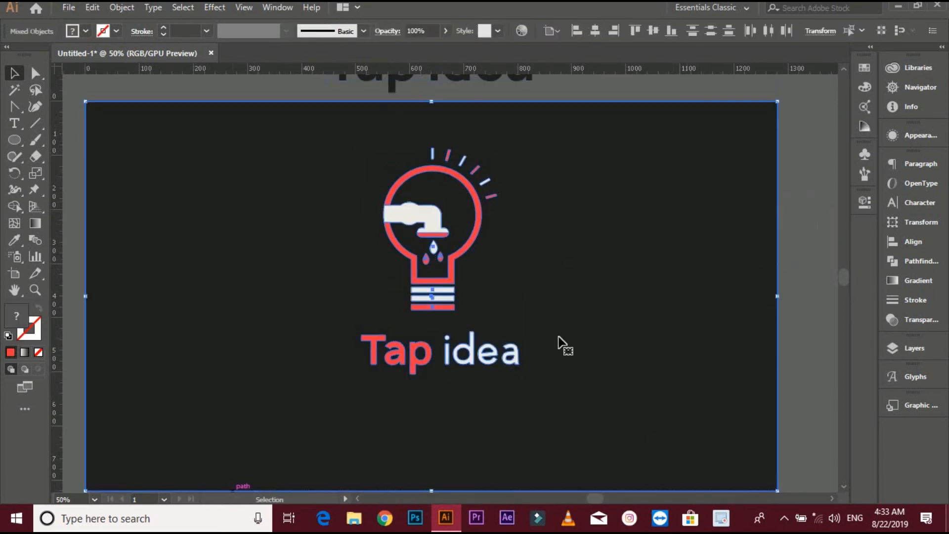
click(595, 31)
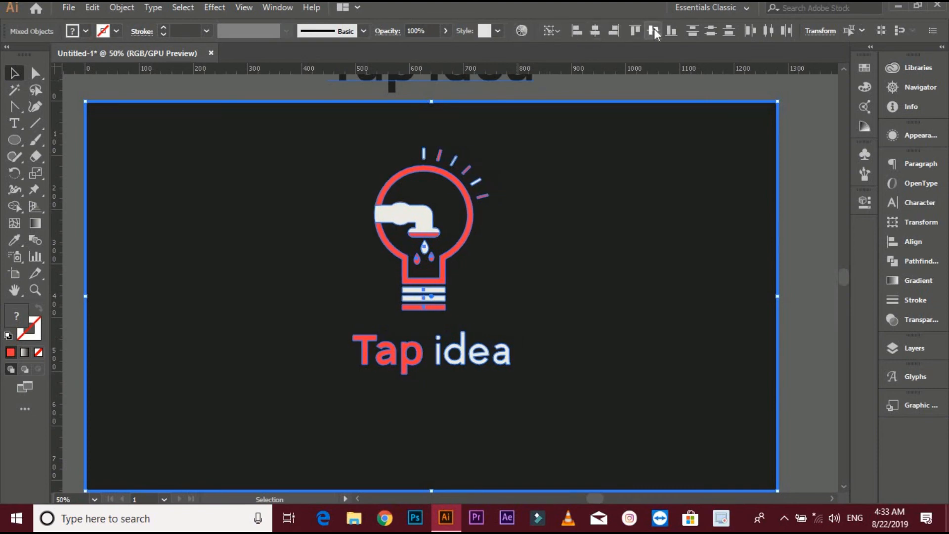
click(653, 30)
click(785, 231)
scroll(785, 232, down, 1)
drag(786, 271, 697, 262)
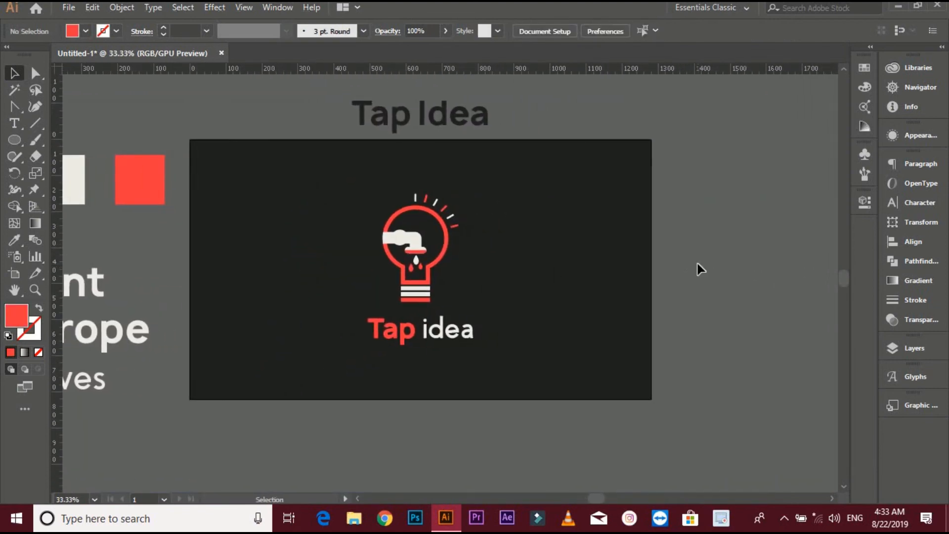